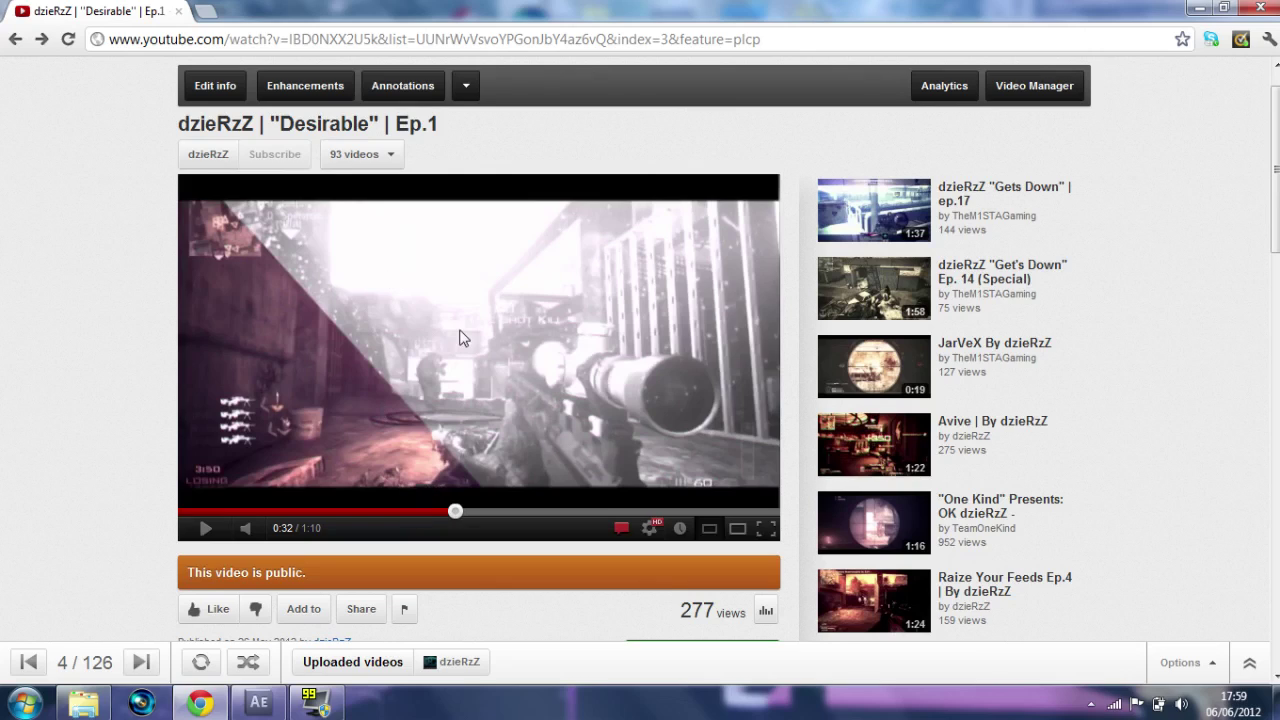
# - Replay the source clip from 0:26 and pause it at 0:32
pyautogui.click(420, 507)
pyautogui.click(337, 417)
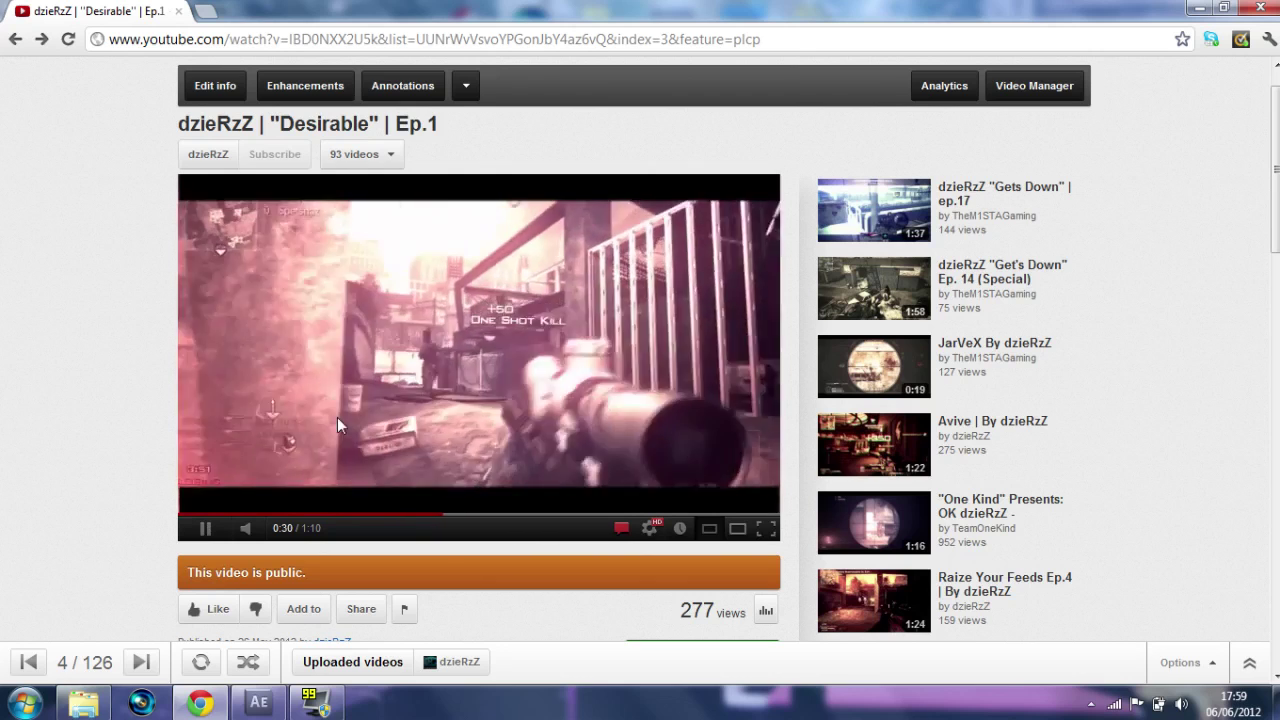
pyautogui.click(336, 411)
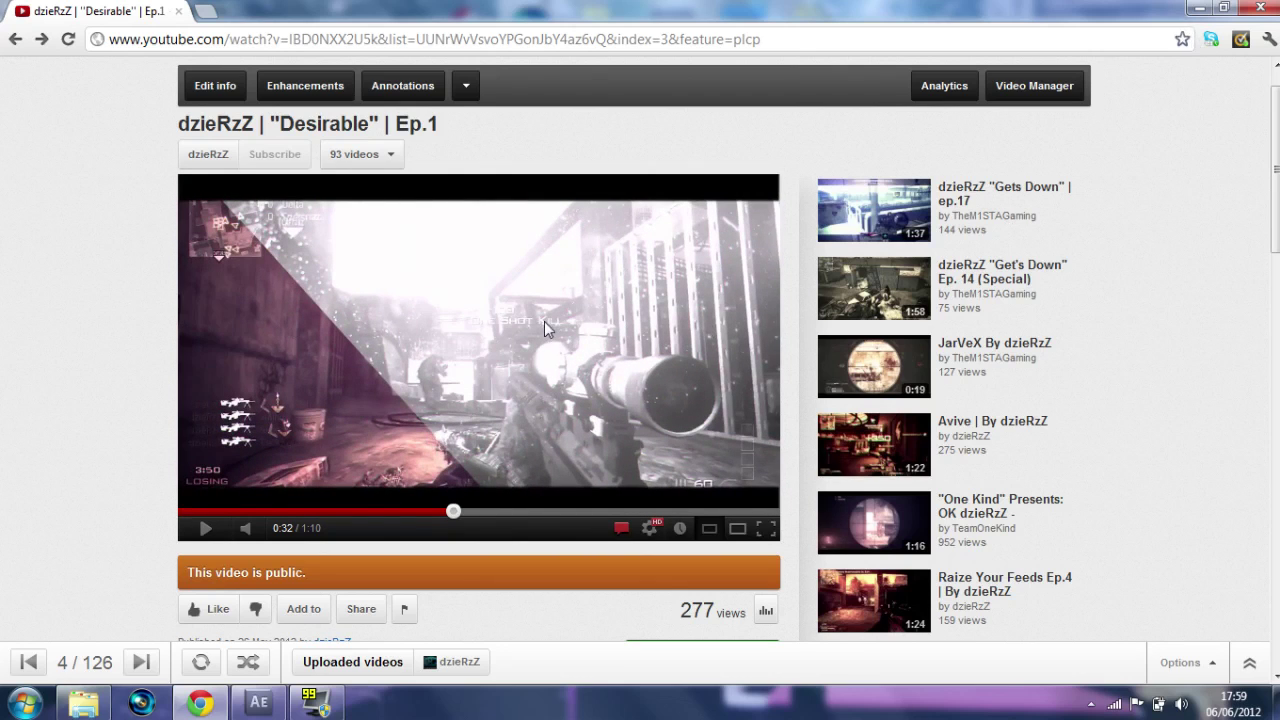
# - Hide Chrome and Explorer, then preview the composition from 0;00;03;12 to the scoped-in shot
pyautogui.click(1199, 10)
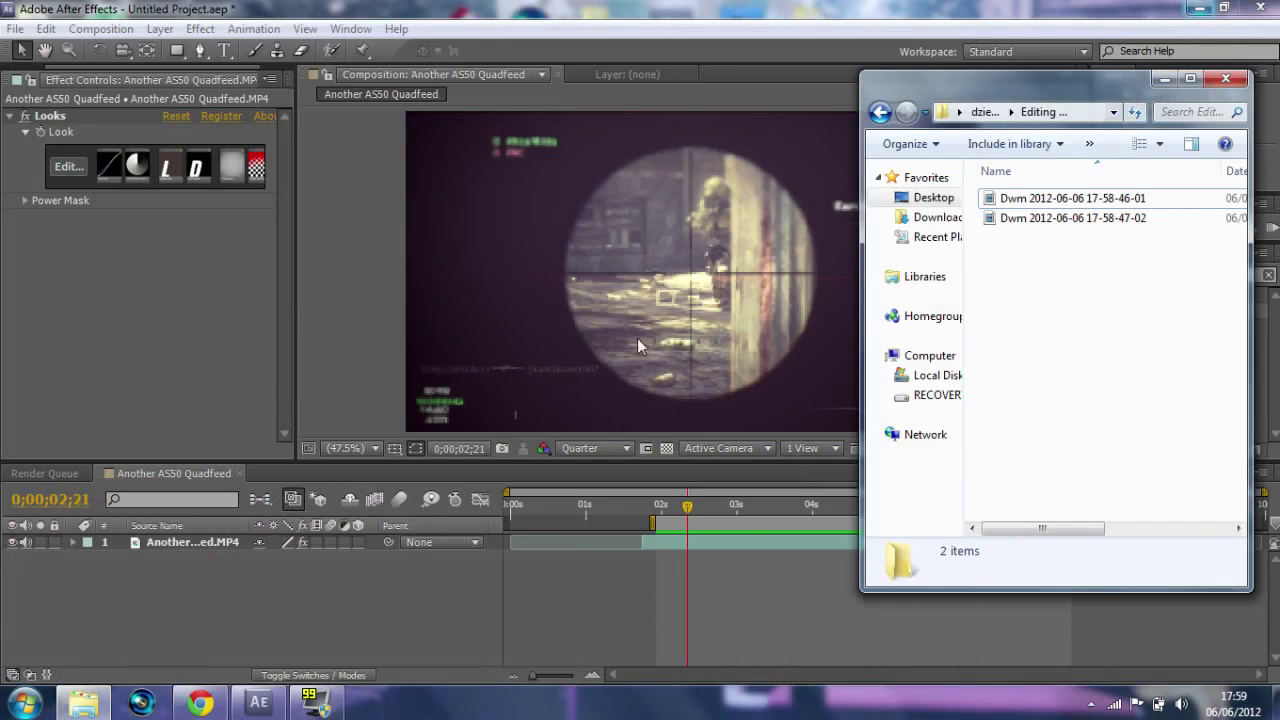
pyautogui.click(1177, 80)
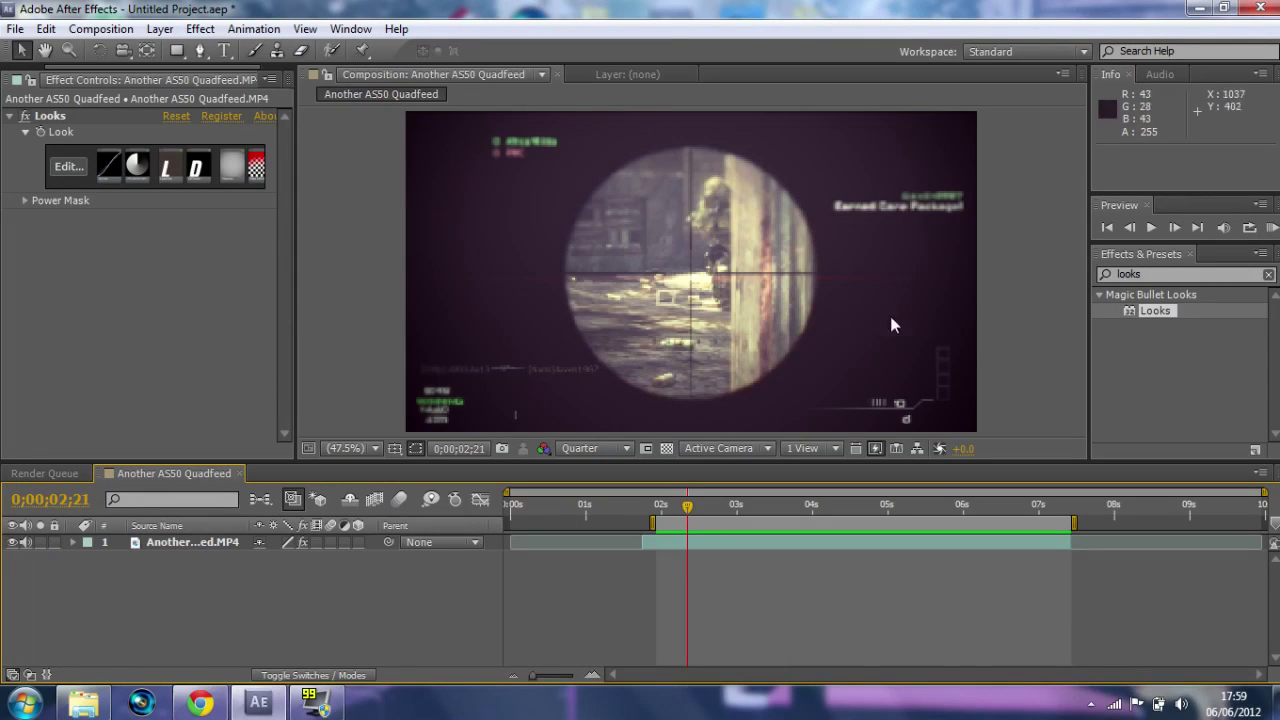
pyautogui.click(753, 513)
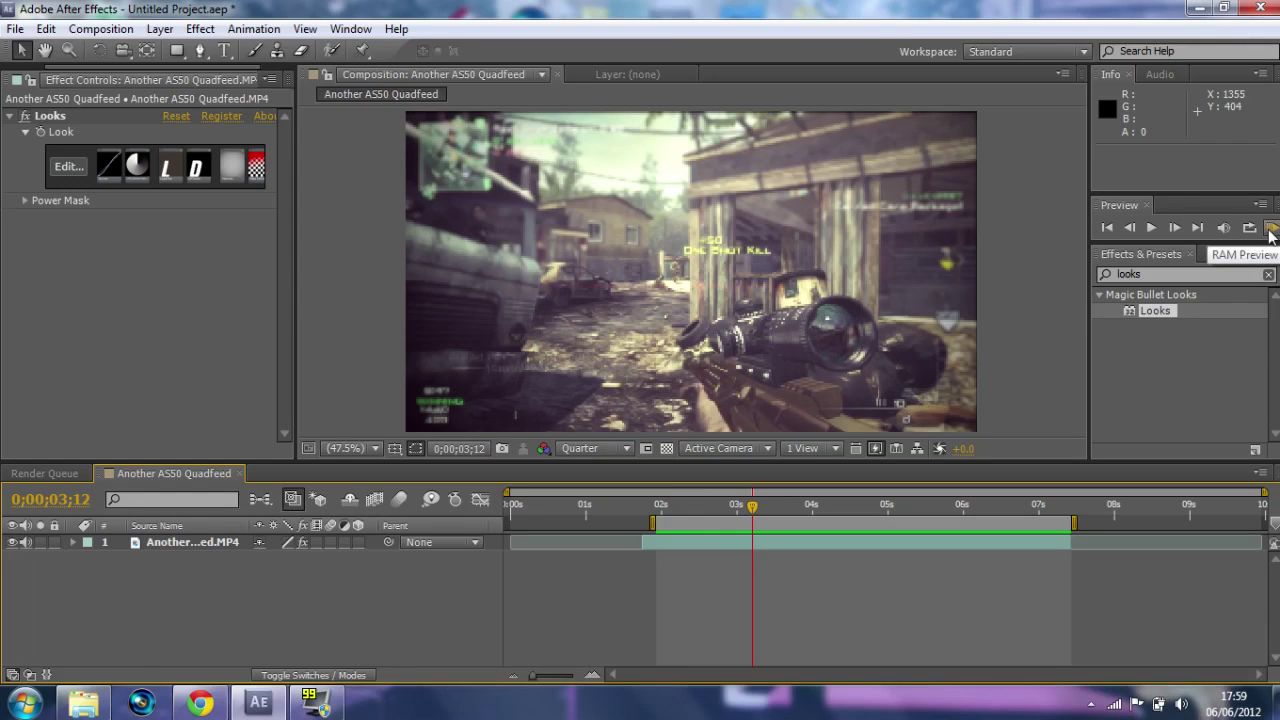
pyautogui.click(1271, 231)
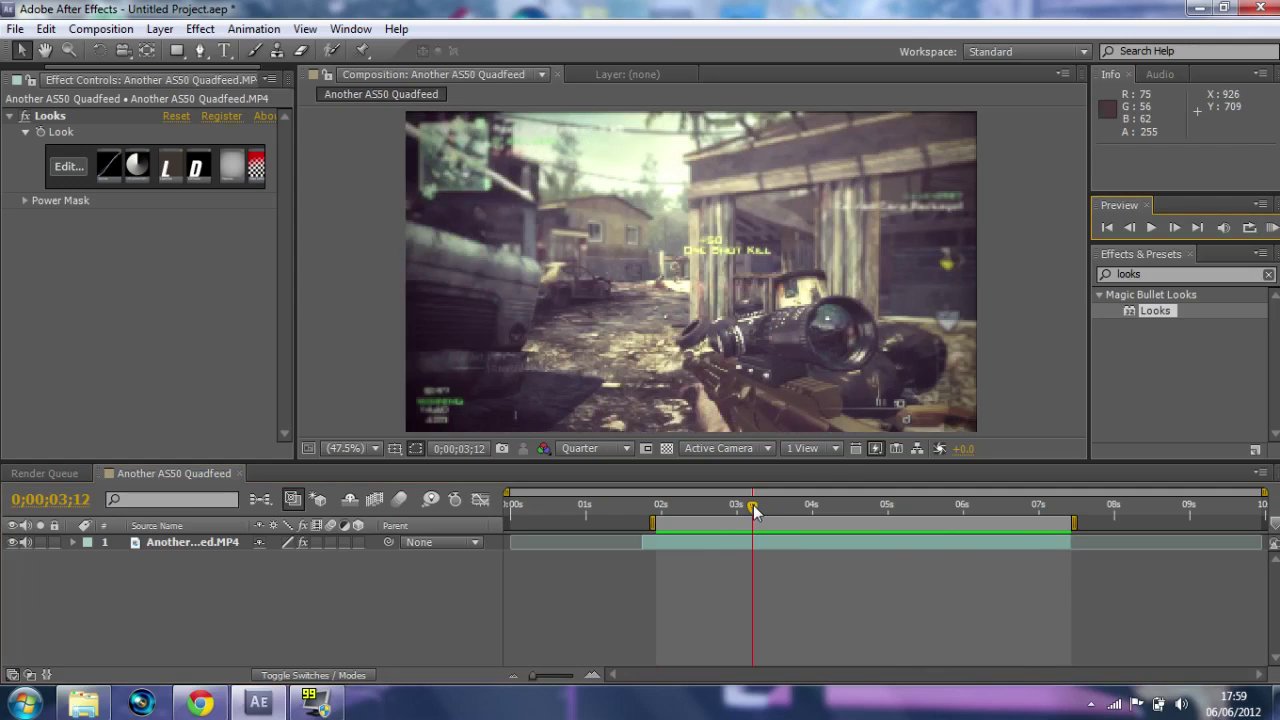
pyautogui.moveTo(755, 510); pyautogui.dragTo(789, 516)
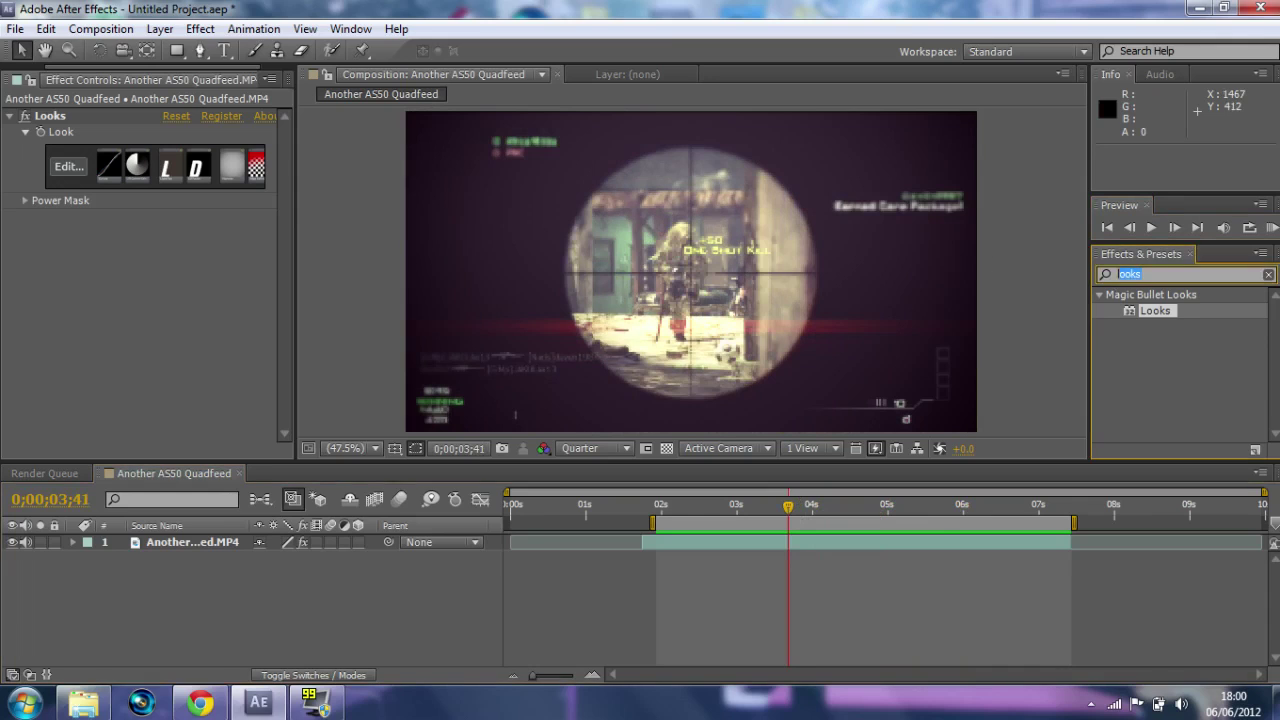
# - Add a new adjustment layer via Layer > New and zoom the viewer out to 33.3%
pyautogui.click(161, 28)
pyautogui.moveTo(180, 50)
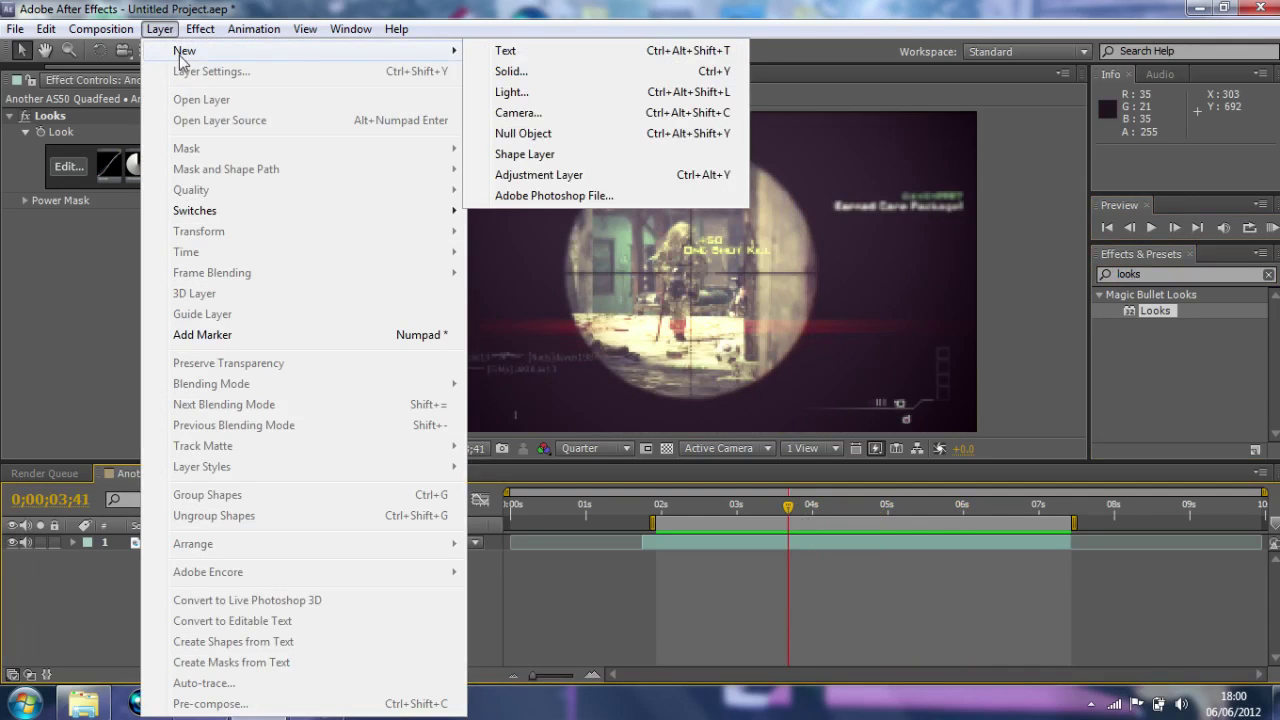
pyautogui.click(538, 174)
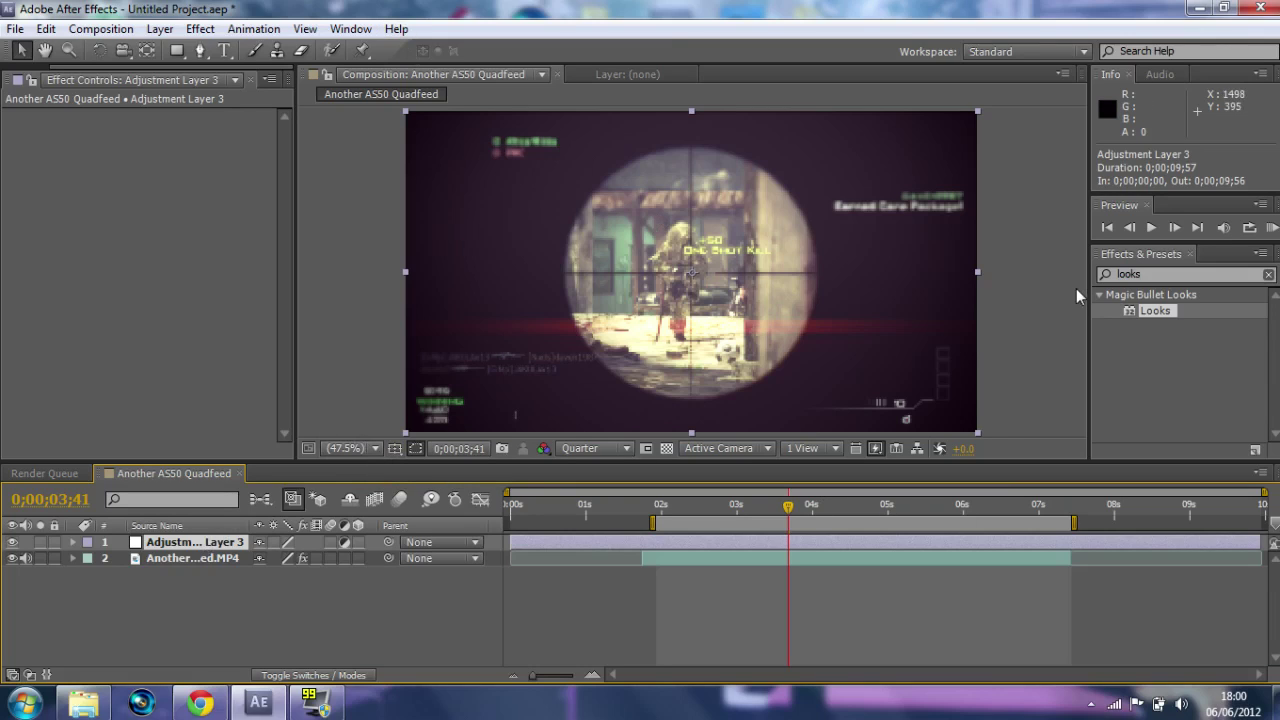
pyautogui.click(379, 448)
pyautogui.click(360, 260)
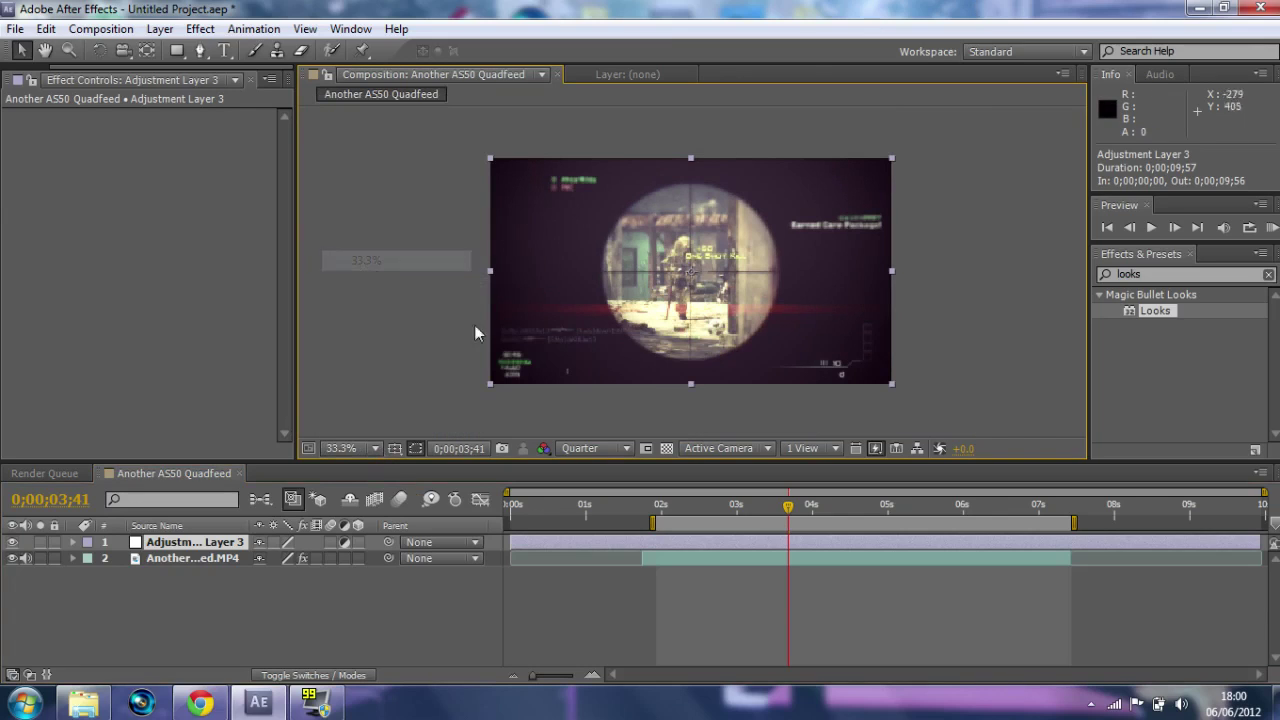
# - Draw a closed four-point Pen mask over the frame's upper-right diagonal half on the adjustment layer
pyautogui.click(199, 51)
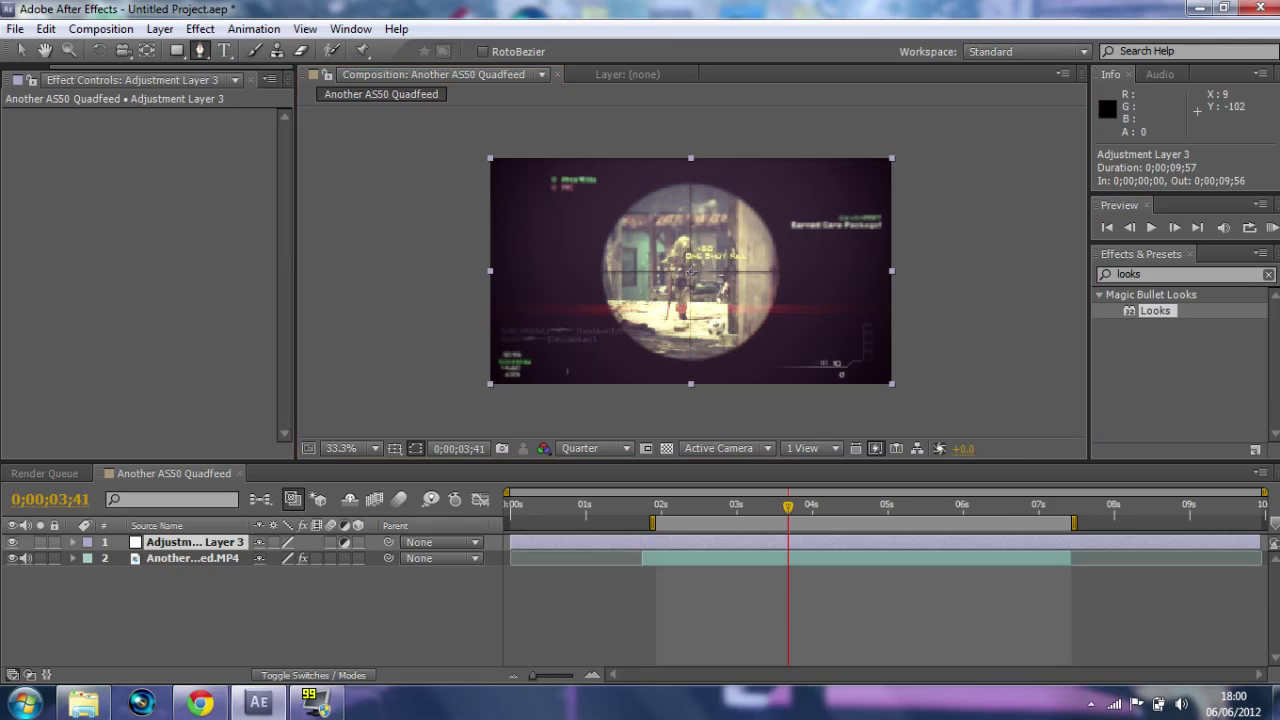
pyautogui.click(492, 125)
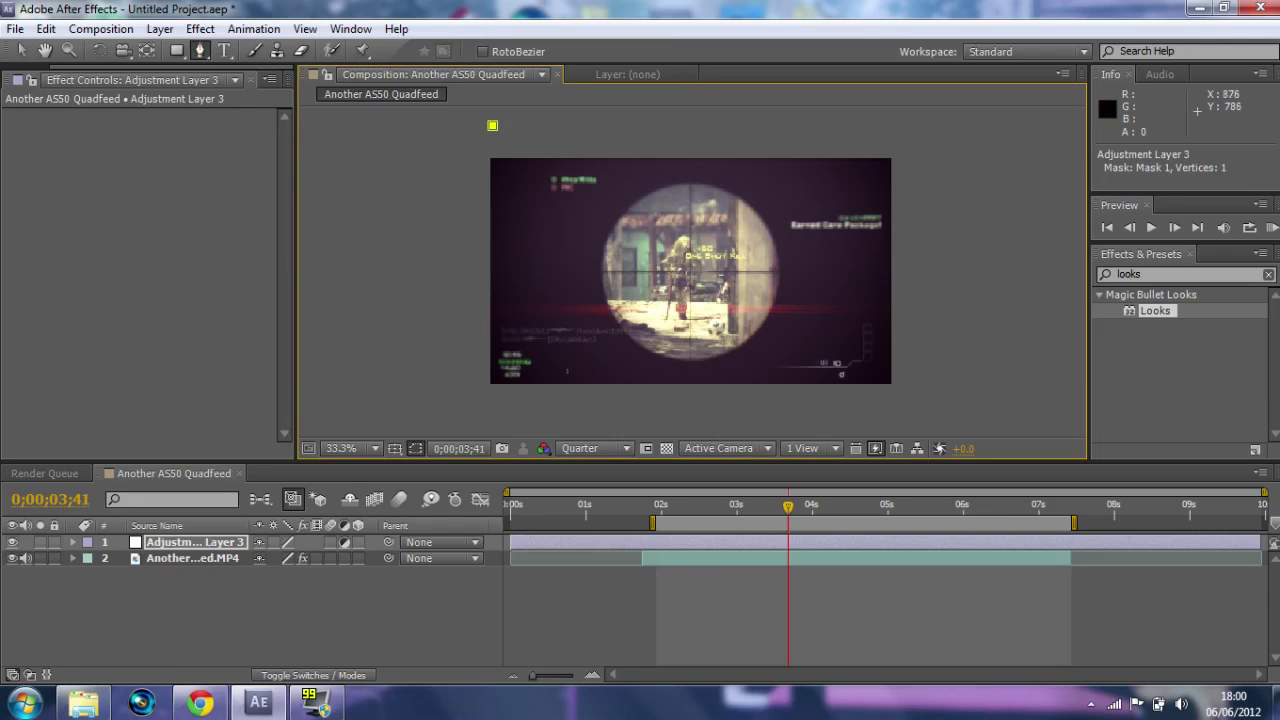
pyautogui.click(816, 409)
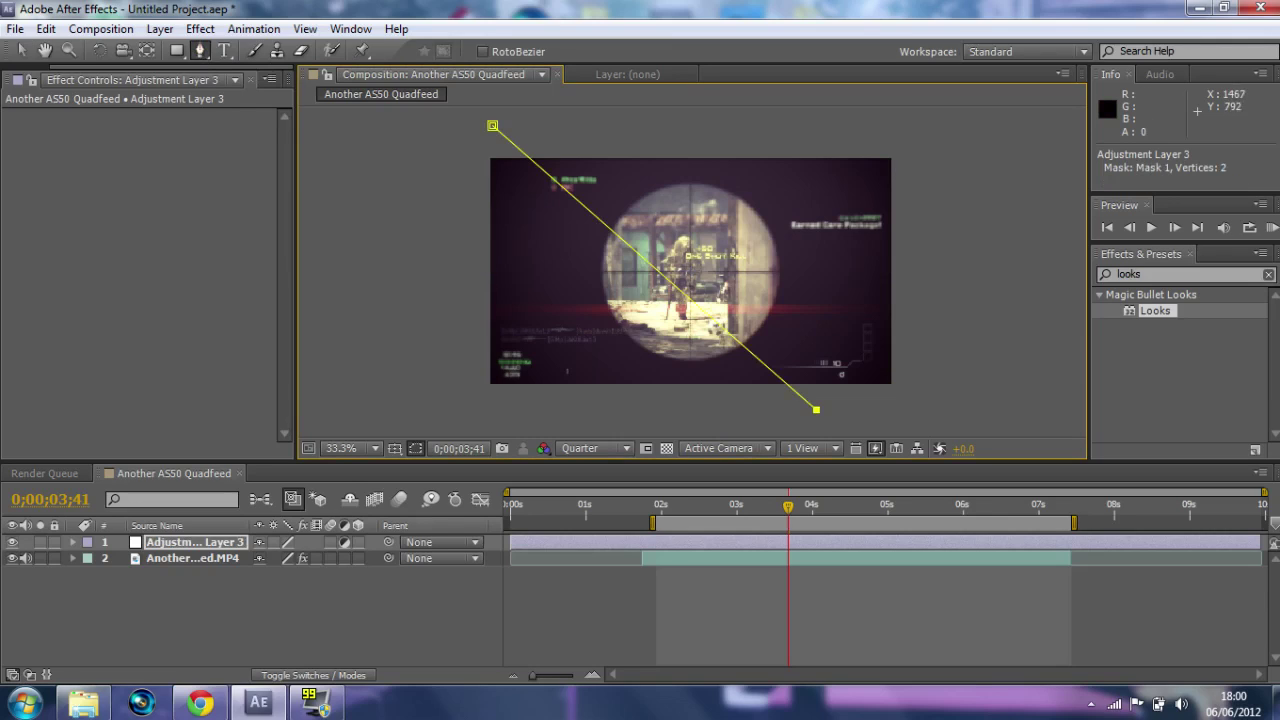
pyautogui.click(950, 404)
pyautogui.click(936, 124)
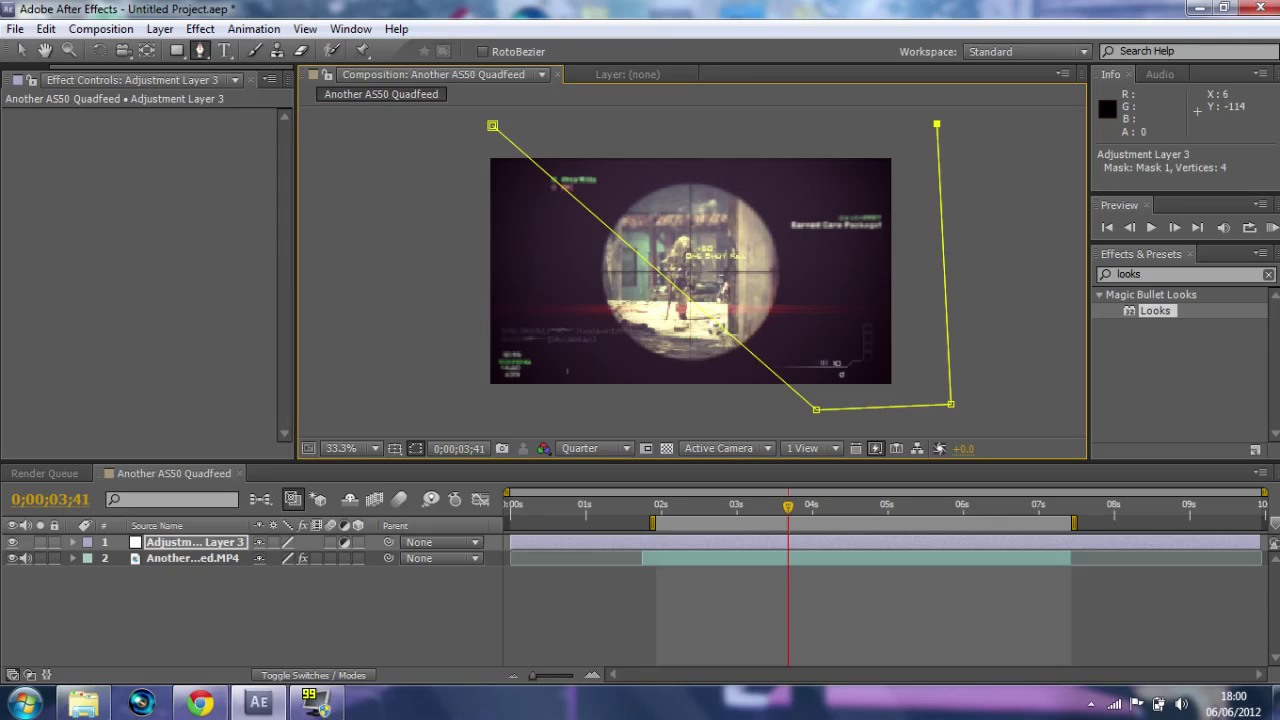
pyautogui.click(492, 125)
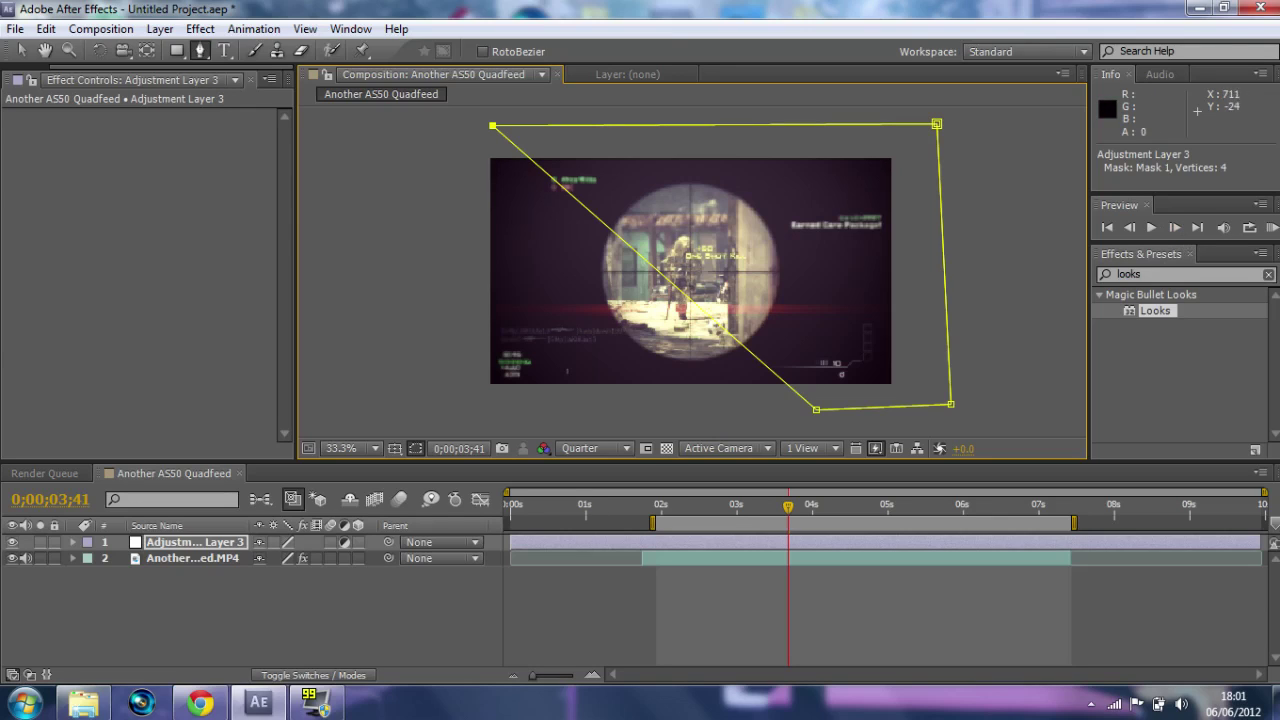
pyautogui.click(208, 543)
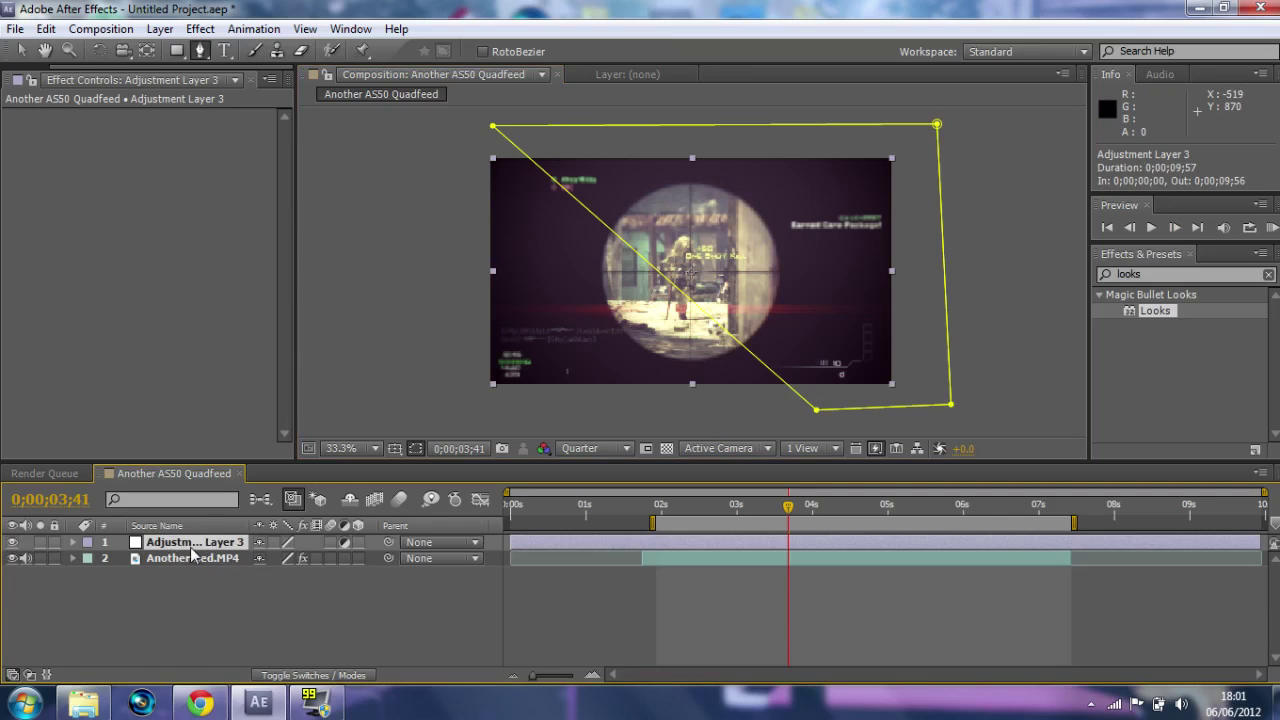
# - Apply Color Correction > Black & White to the adjustment layer, raising Reds to 83 and Yellows to 99
pyautogui.click(200, 28)
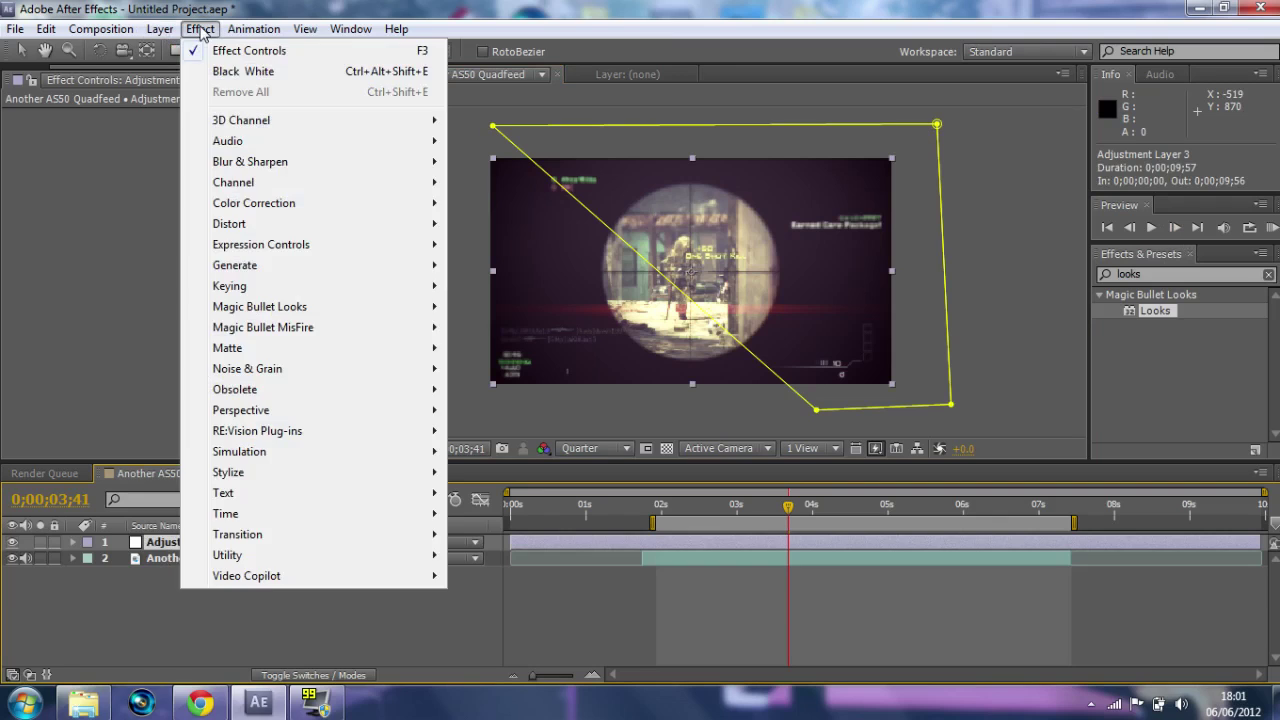
pyautogui.moveTo(251, 201)
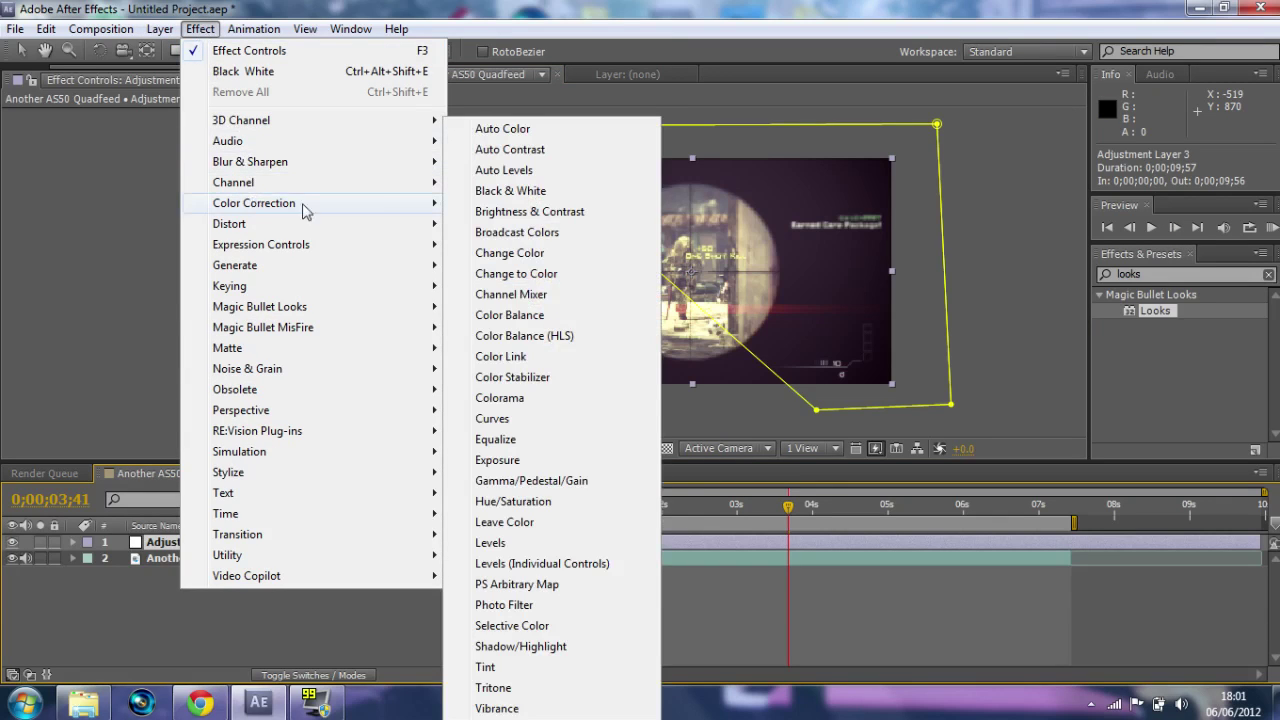
pyautogui.click(487, 193)
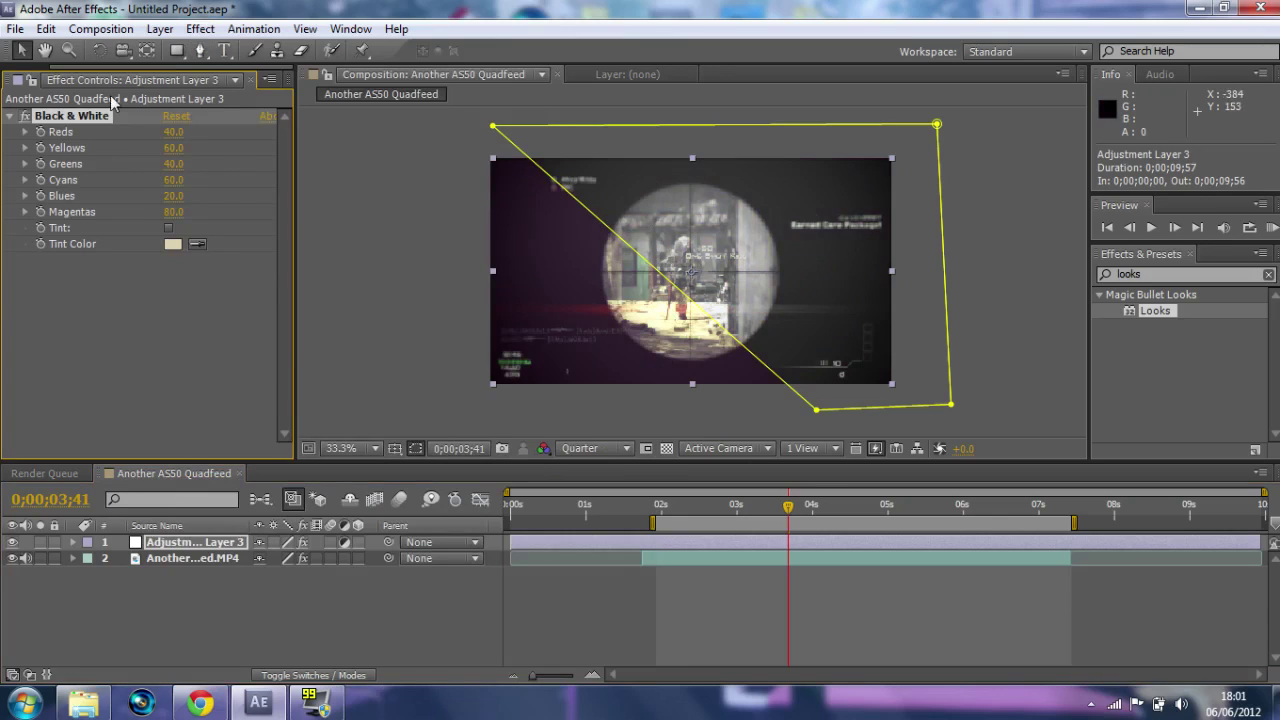
pyautogui.moveTo(173, 131); pyautogui.dragTo(194, 150)
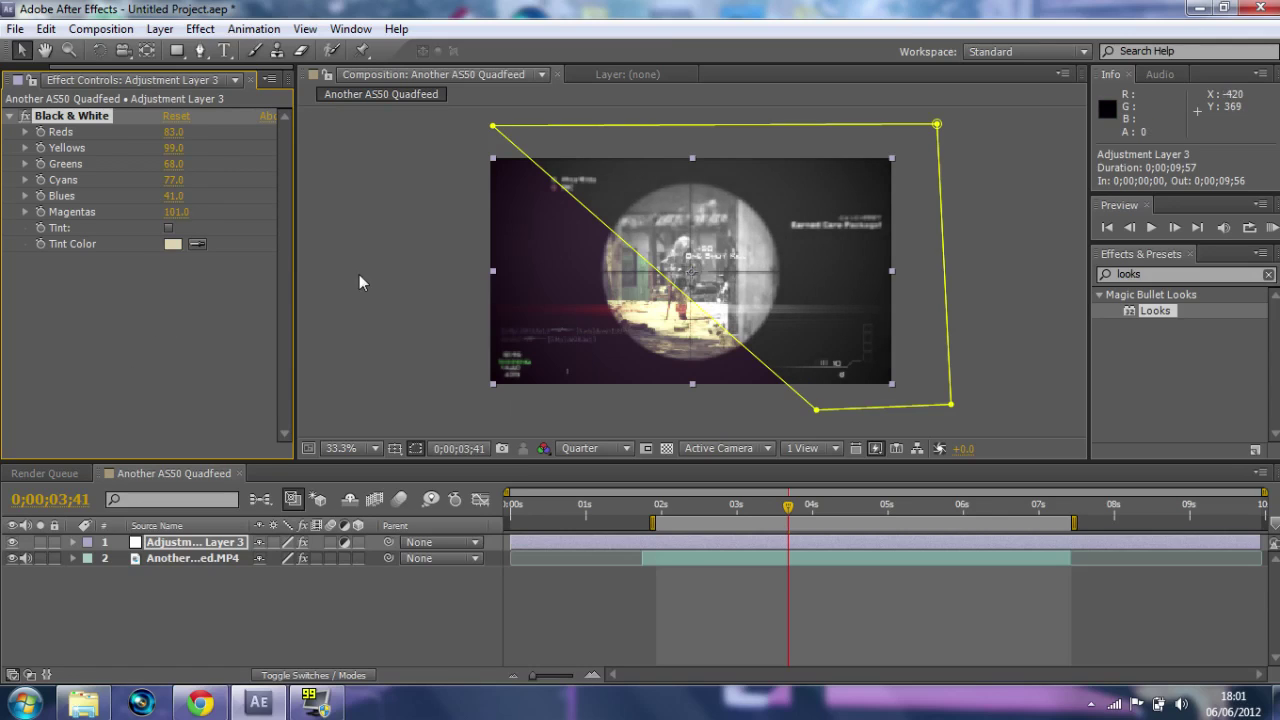
pyautogui.click(372, 230)
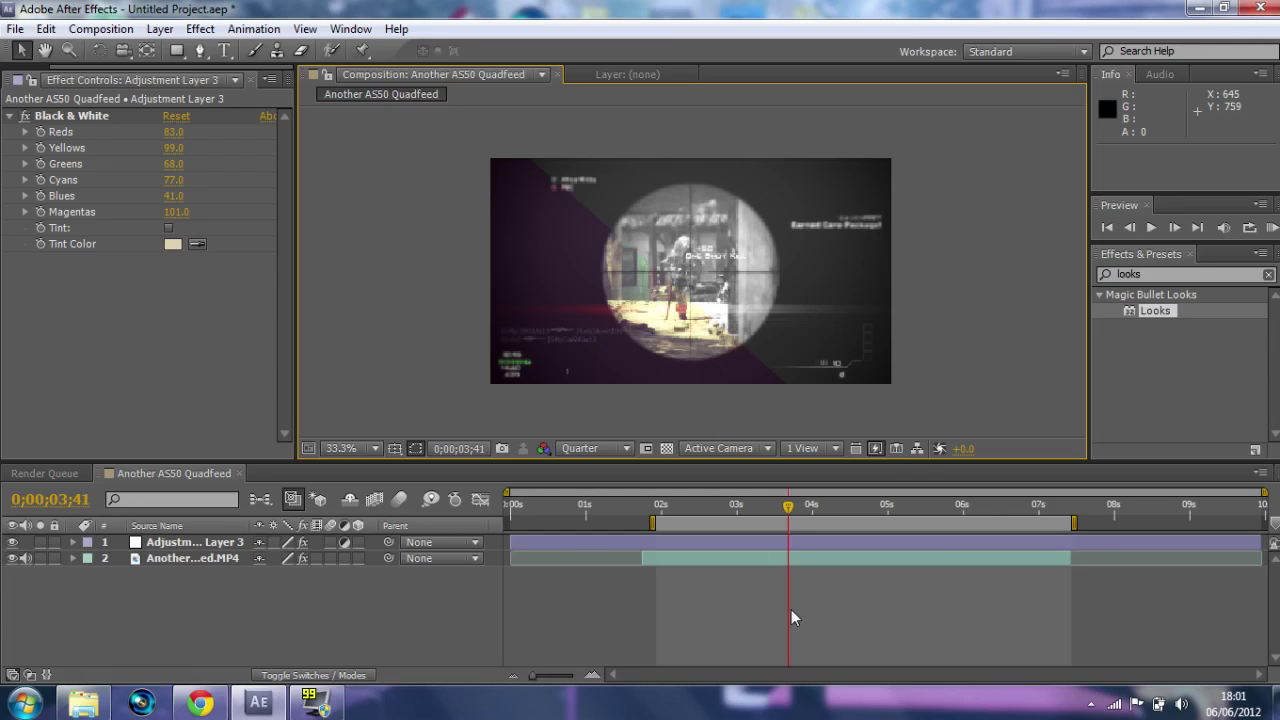
# - Preview the new black-and-white look and move the playhead to about 0;00;04;27
pyautogui.click(1272, 228)
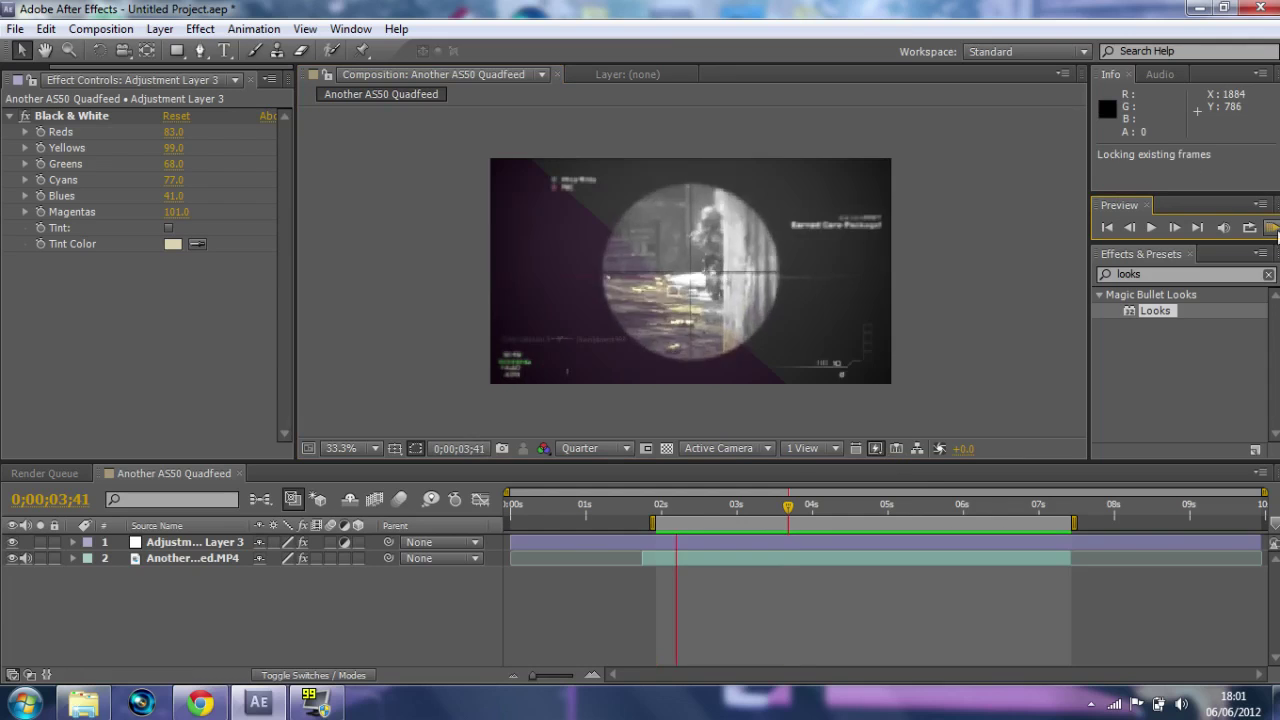
pyautogui.click(752, 541)
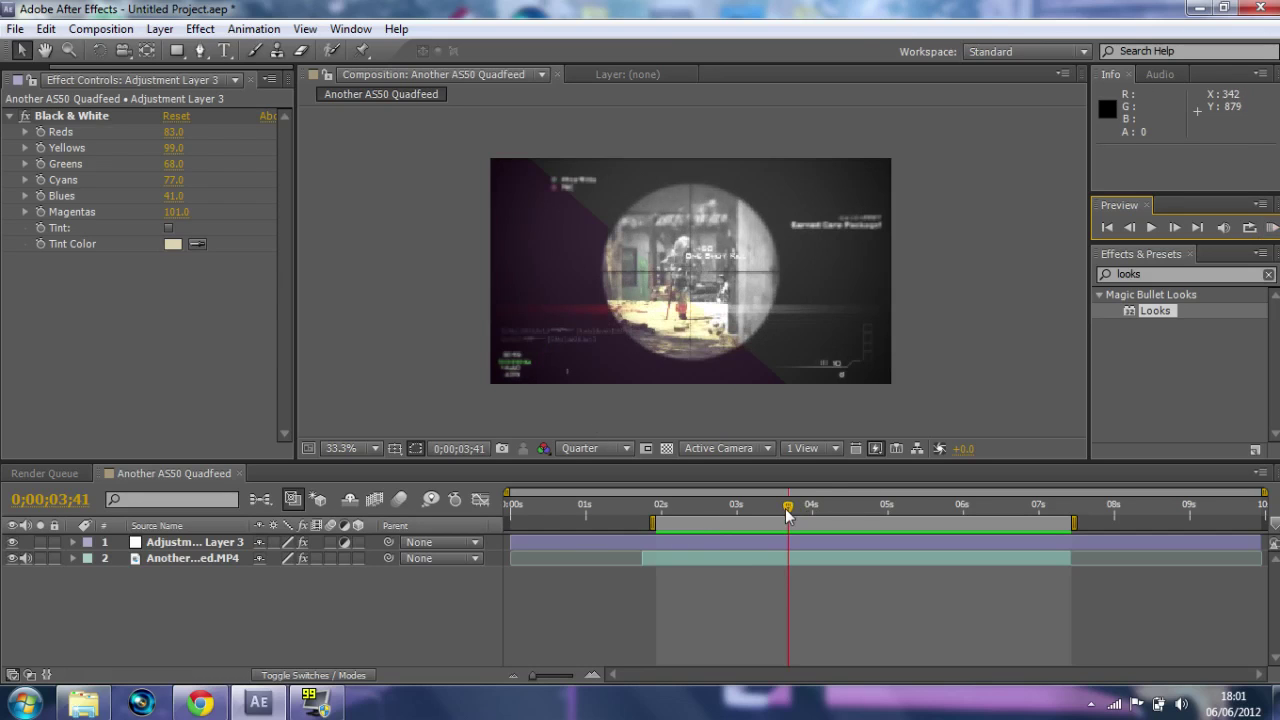
pyautogui.moveTo(787, 512); pyautogui.dragTo(941, 508)
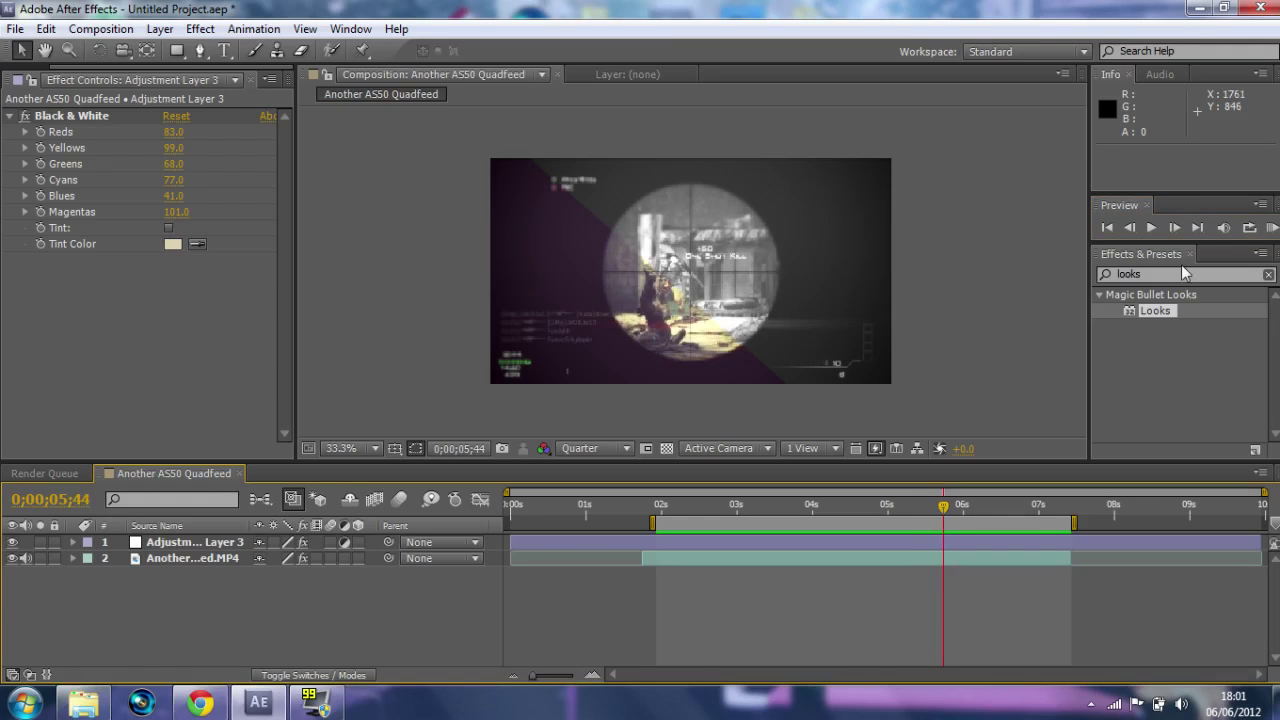
# - Step frame by frame to the start of the final shot and select the black-and-white adjustment layer
pyautogui.click(1176, 229)
pyautogui.click(1176, 229)
pyautogui.click(1176, 229)
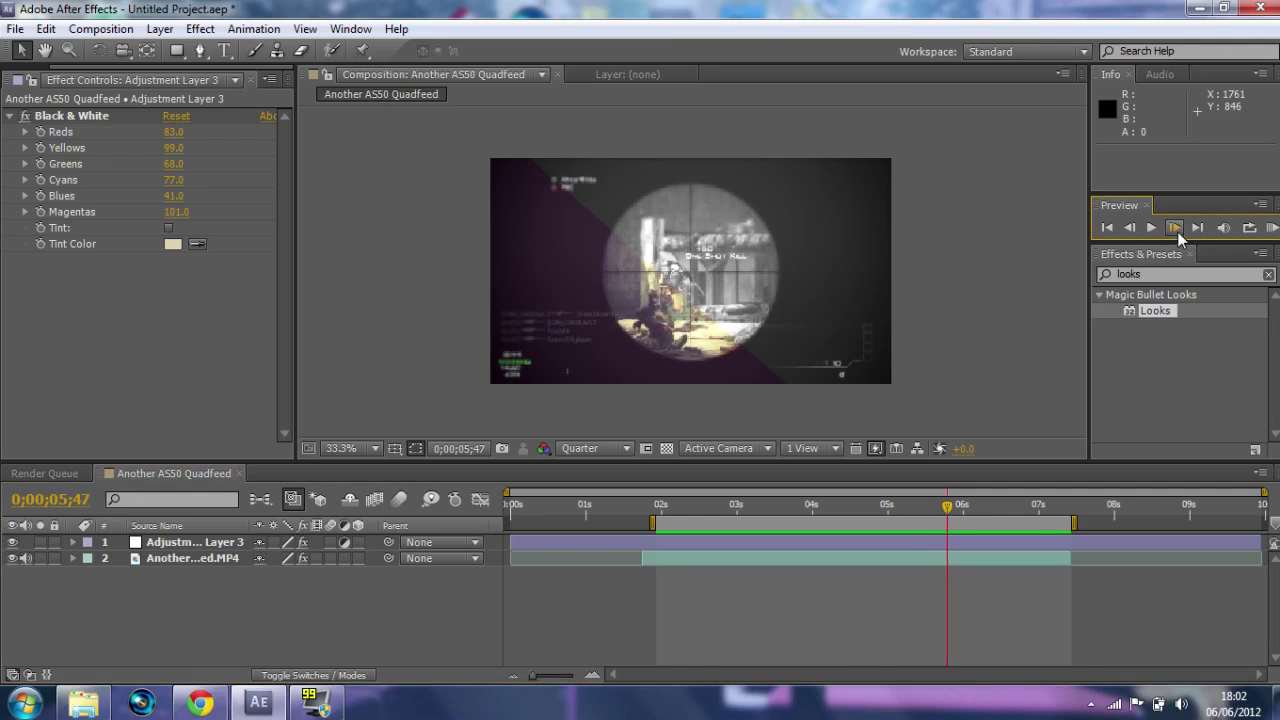
pyautogui.click(1176, 229)
pyautogui.click(1176, 229)
pyautogui.click(1176, 229)
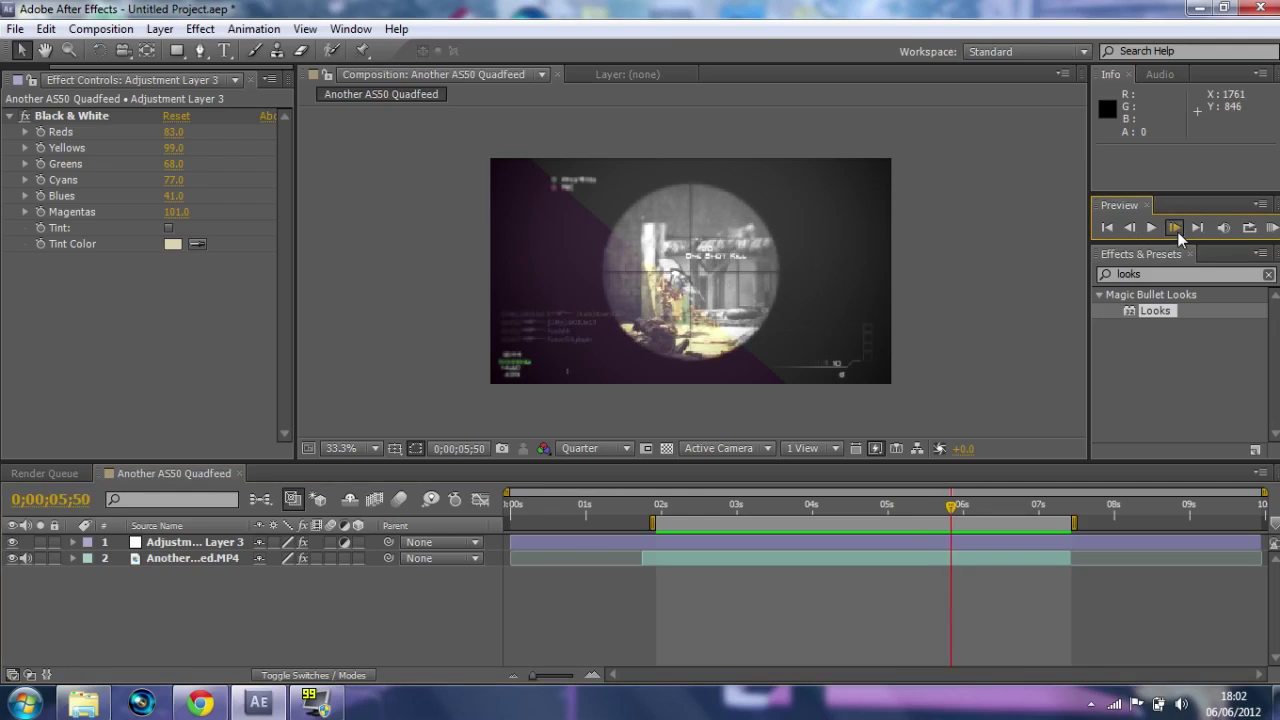
pyautogui.click(1176, 229)
pyautogui.click(1176, 229)
pyautogui.click(1176, 229)
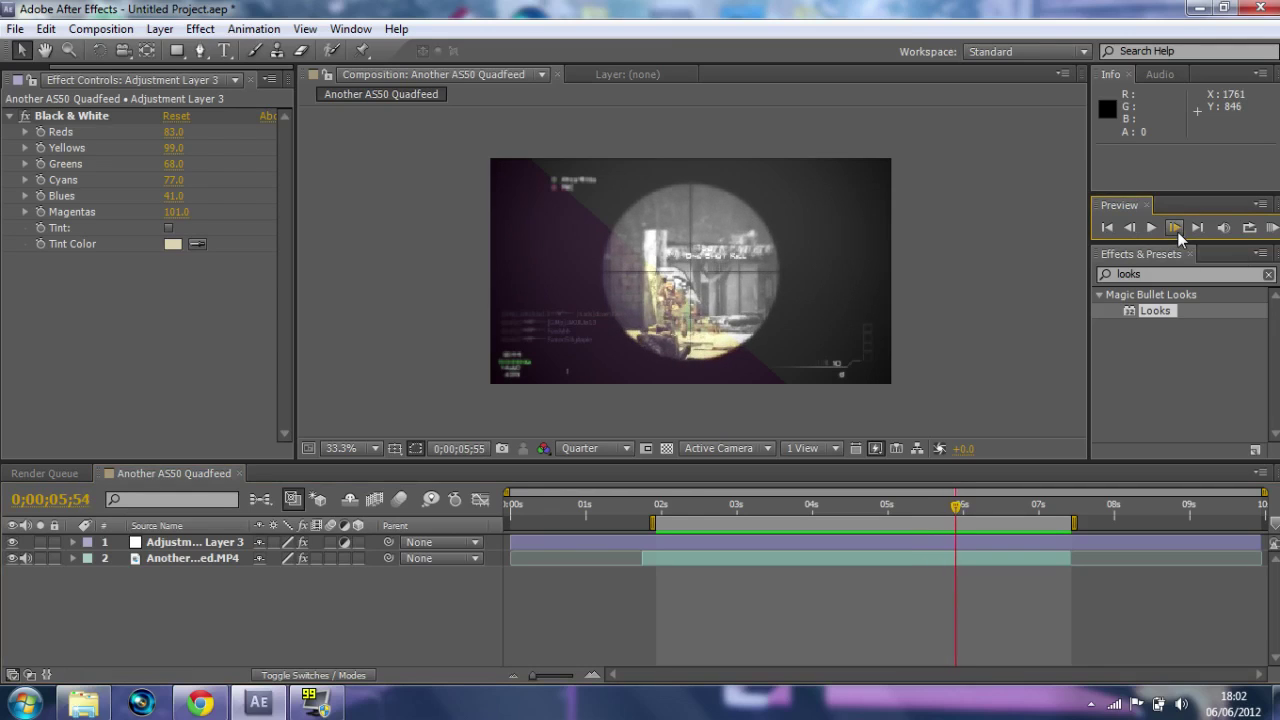
pyautogui.click(1175, 228)
pyautogui.click(1175, 228)
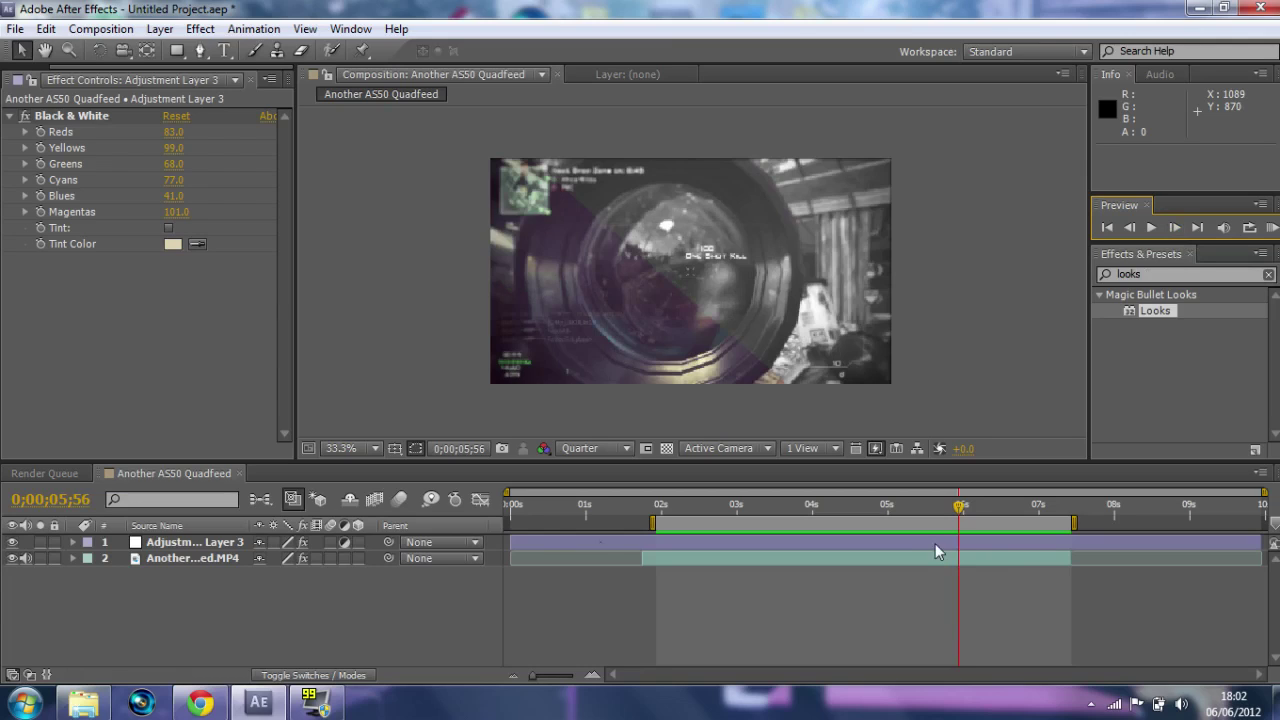
pyautogui.click(220, 543)
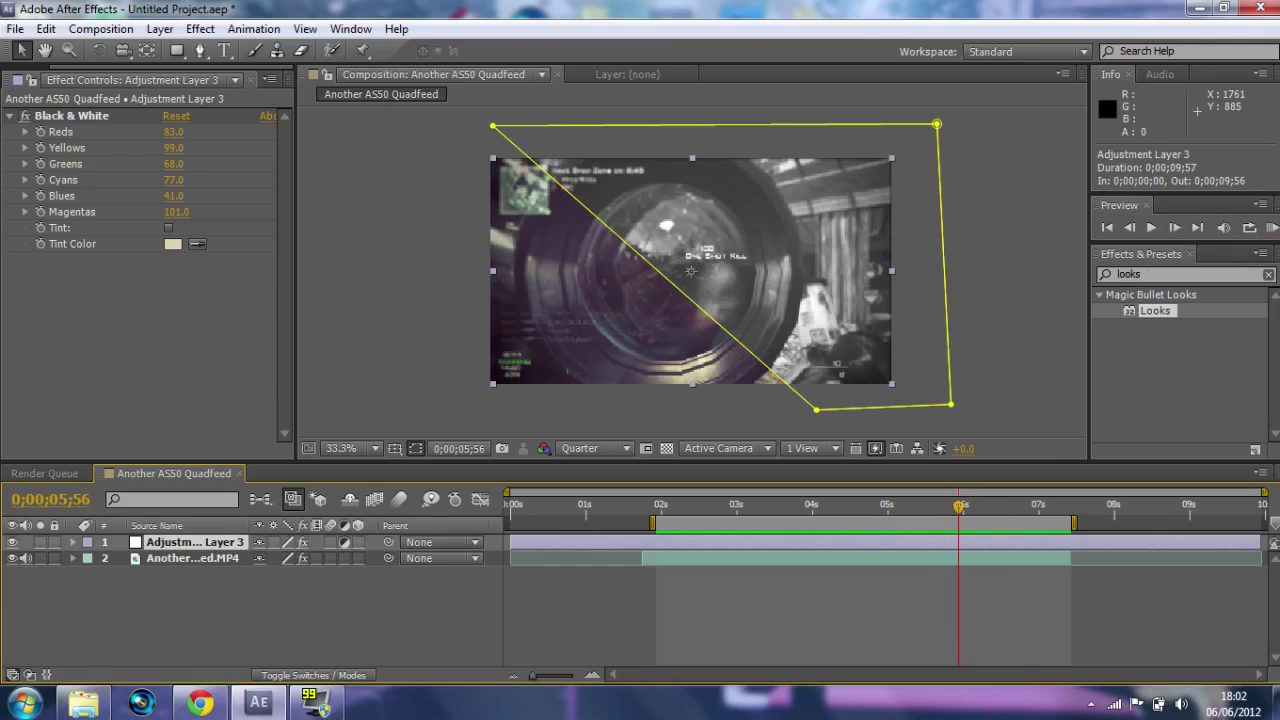
# - Split the adjustment layer at the current frame, delete the earlier piece, and preview the result
pyautogui.hotkey('ctrl', 'shift', 'd')
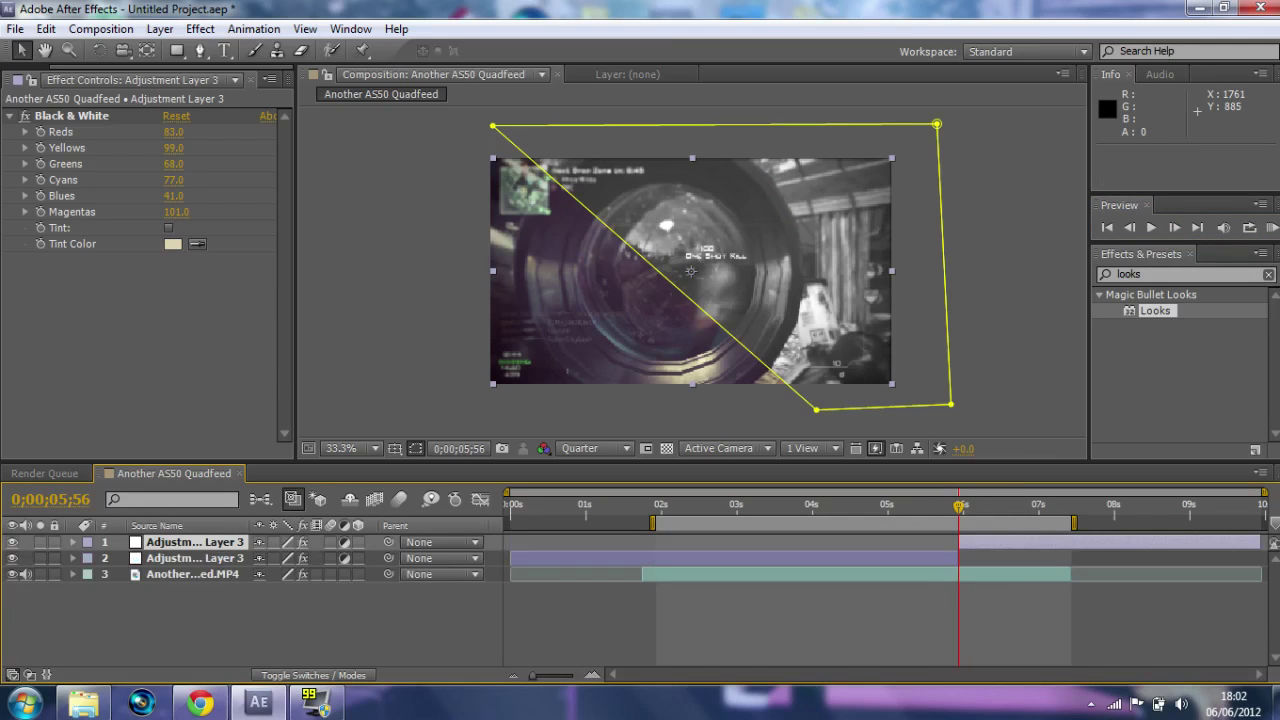
pyautogui.click(869, 557)
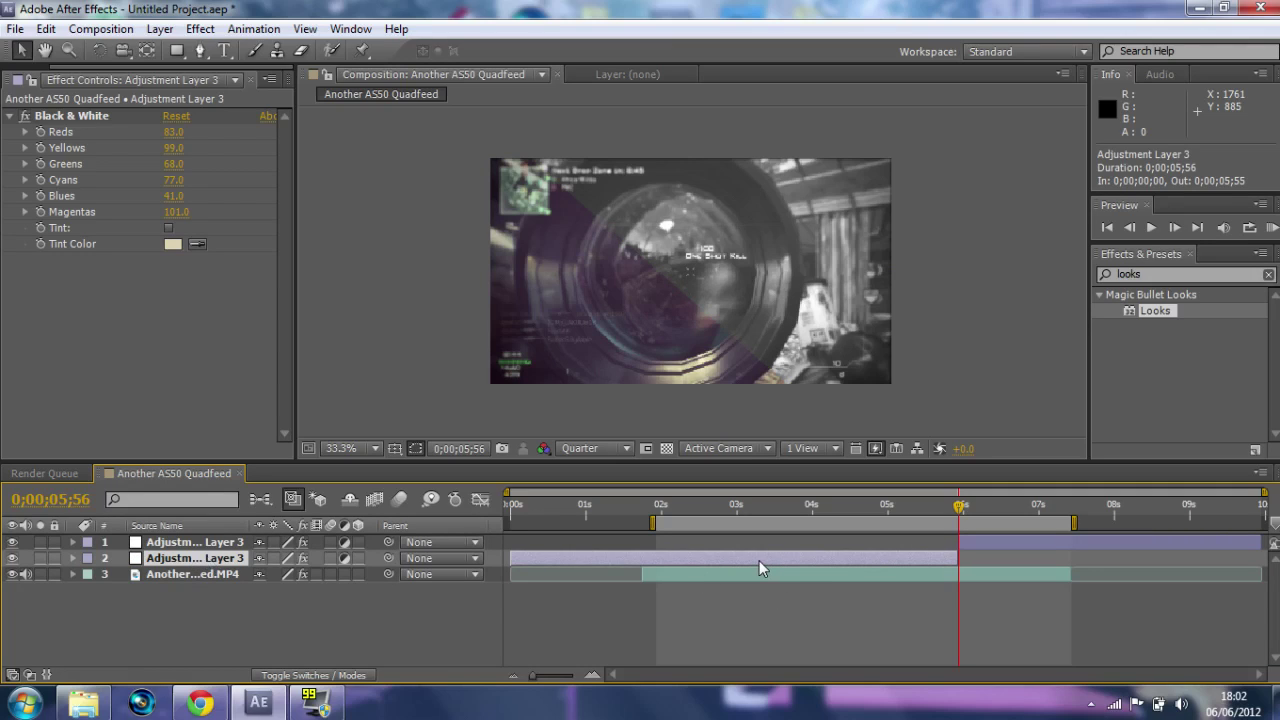
pyautogui.press('Delete')
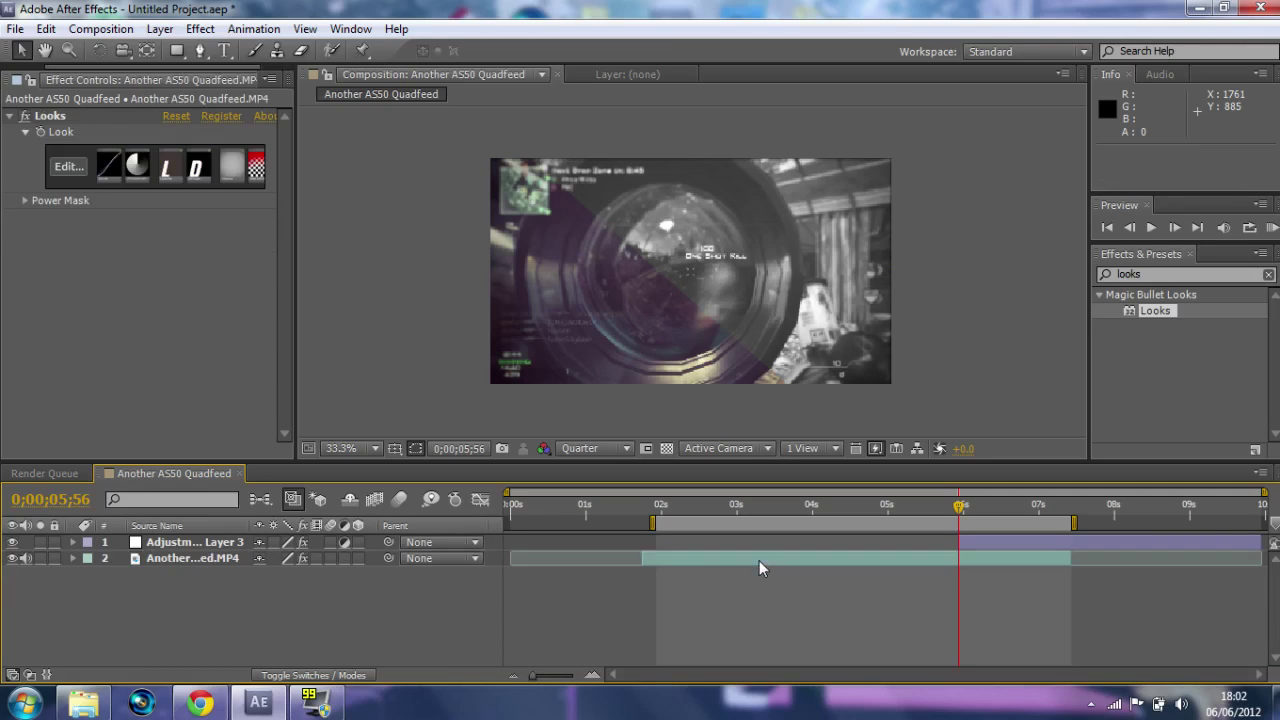
pyautogui.click(1271, 228)
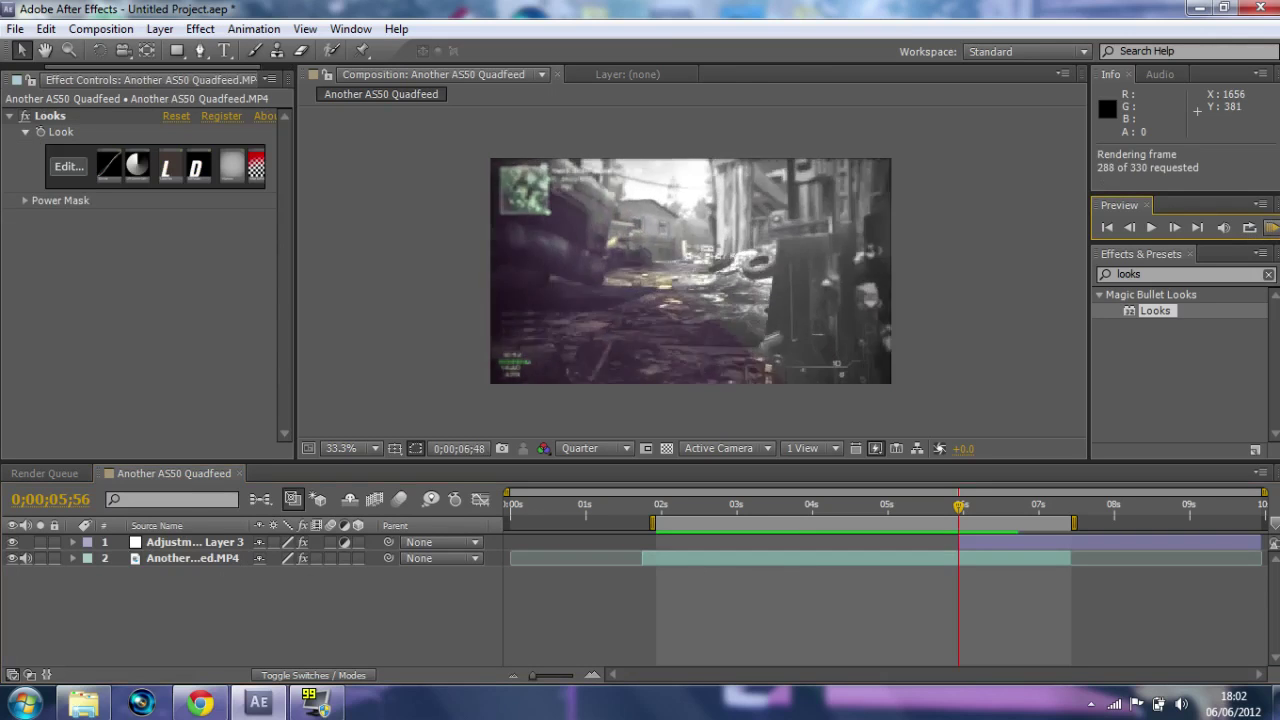
pyautogui.click(1273, 229)
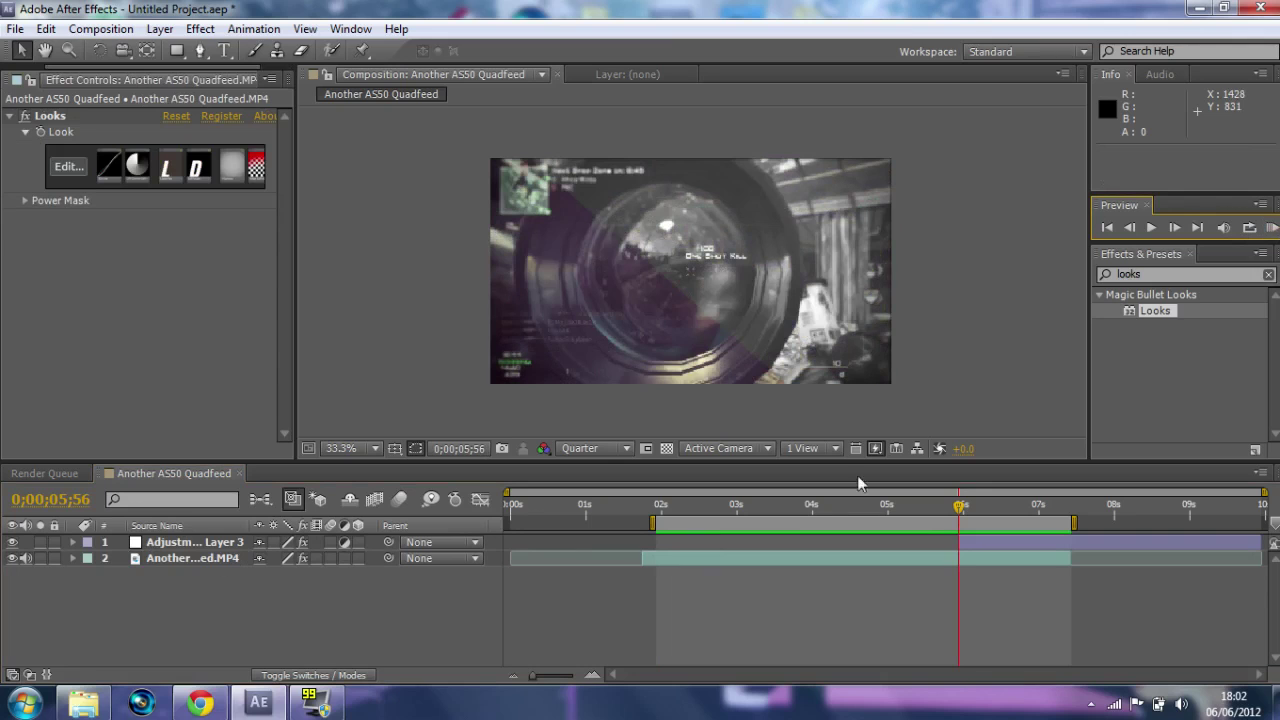
pyautogui.moveTo(959, 507); pyautogui.dragTo(938, 488)
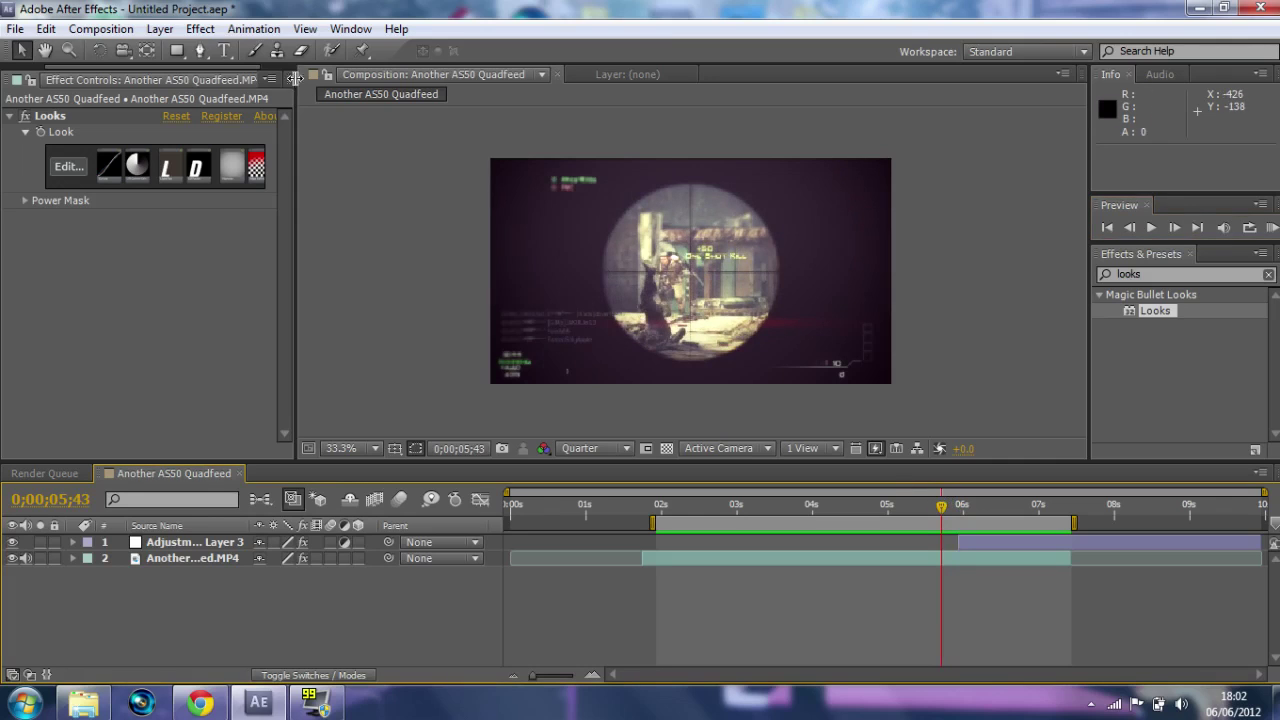
# - Add another adjustment layer on top and move the playhead to 0;00;05;56
pyautogui.click(163, 29)
pyautogui.moveTo(185, 52)
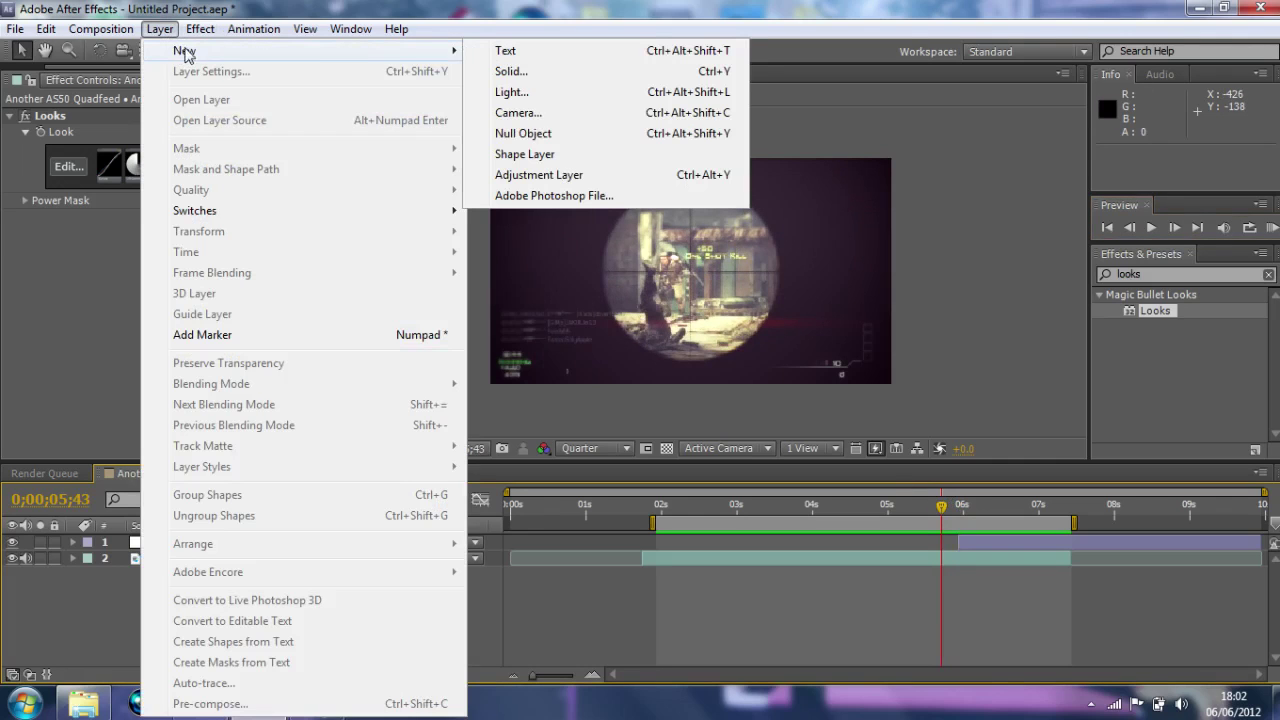
pyautogui.click(535, 174)
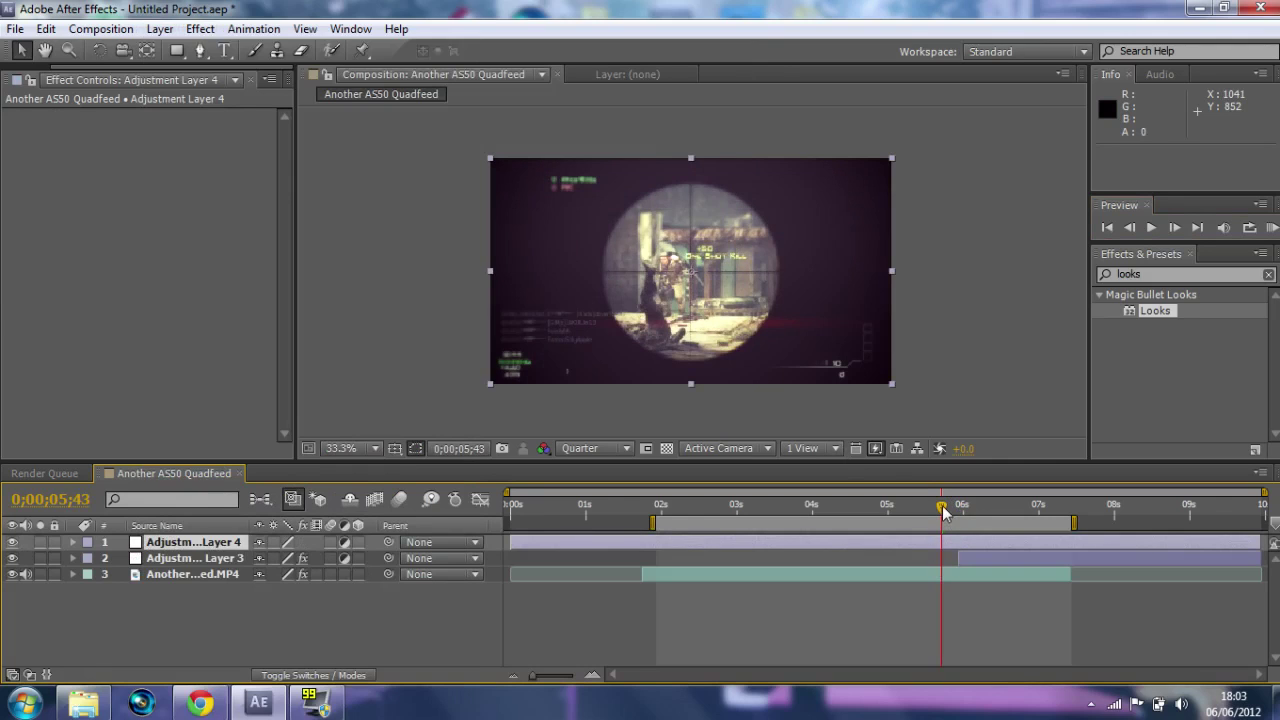
pyautogui.moveTo(943, 512); pyautogui.dragTo(958, 512)
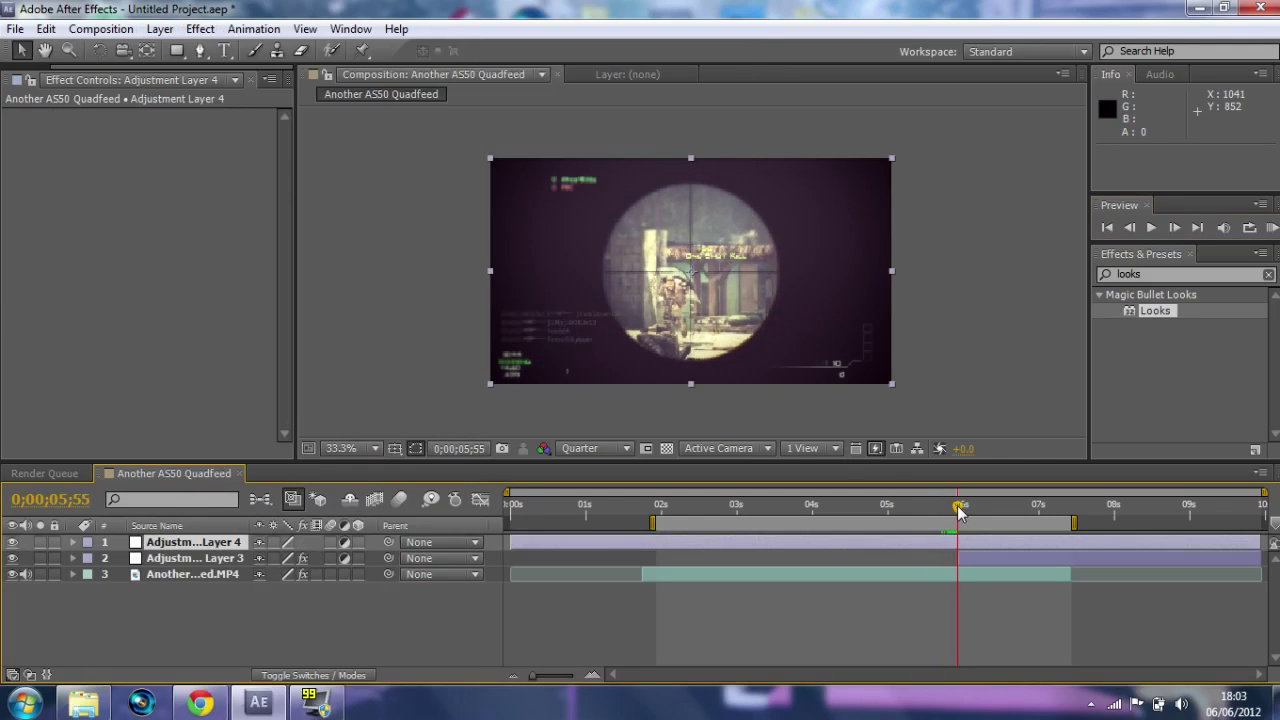
pyautogui.click(1175, 228)
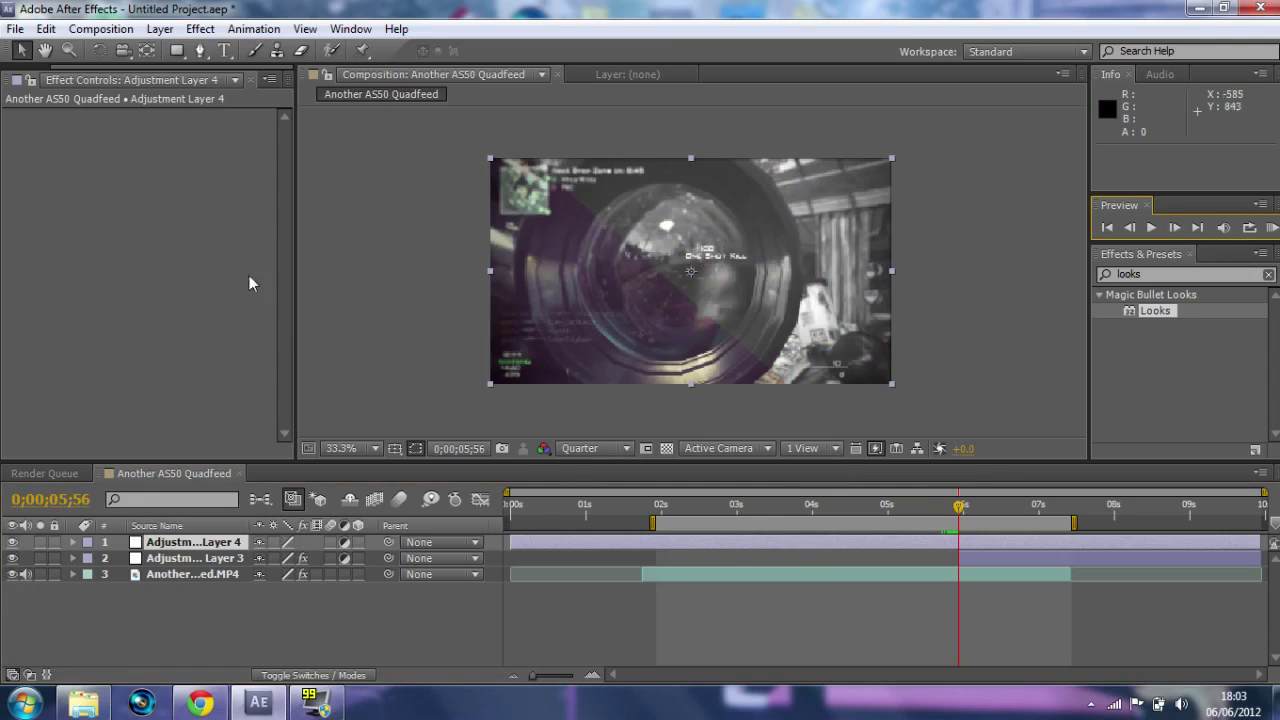
# - Split the new adjustment layer at 0;00;05;56 and delete its earlier piece
pyautogui.click(213, 548)
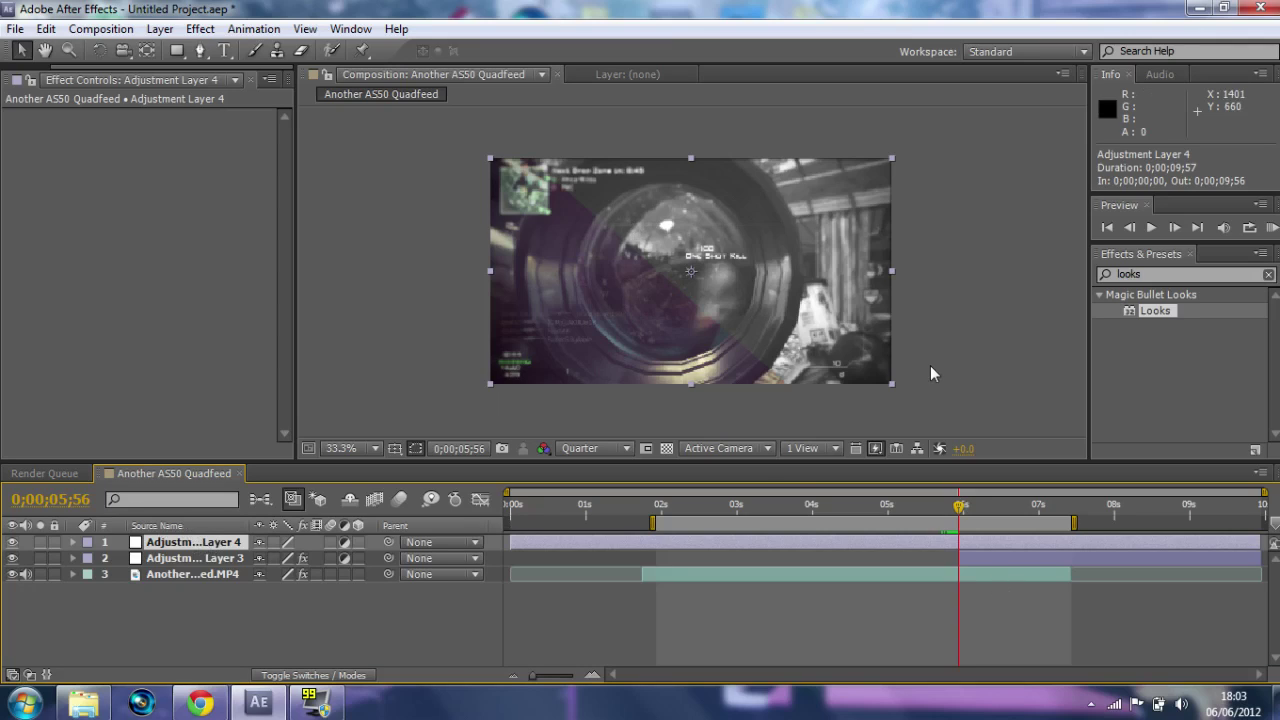
pyautogui.hotkey('ctrl', 'shift', 'd')
pyautogui.click(817, 557)
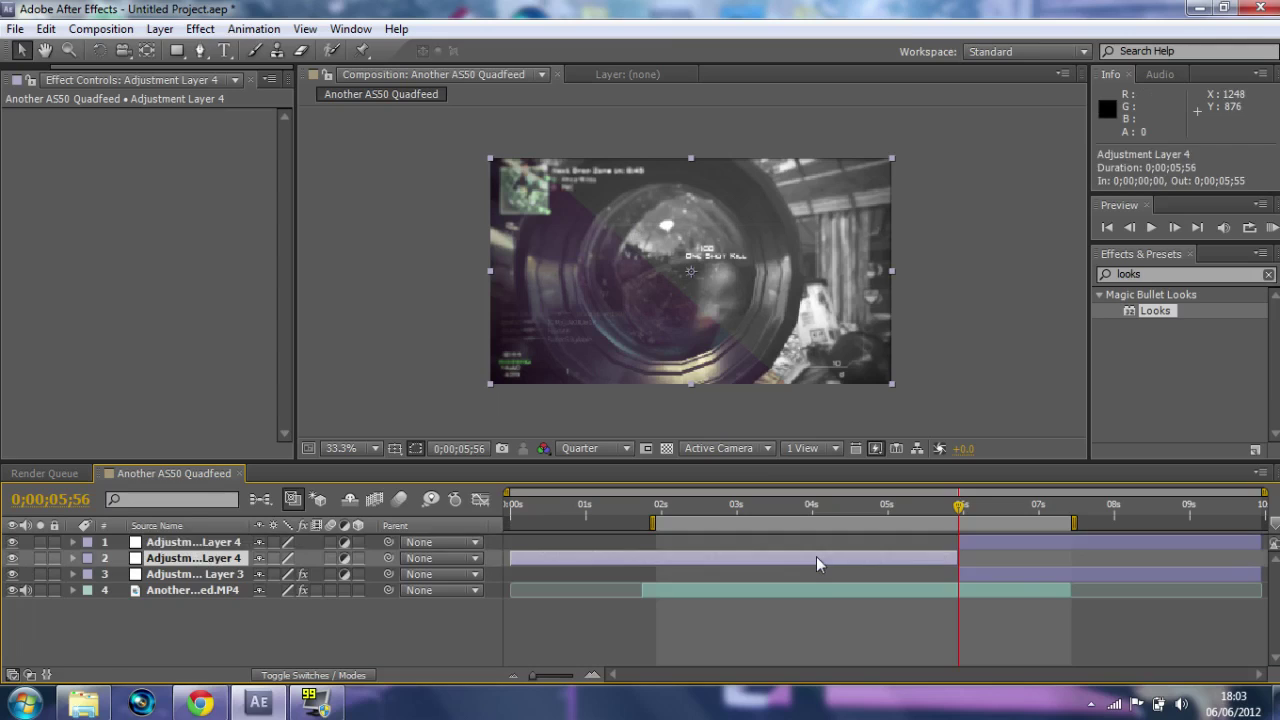
pyautogui.press('Delete')
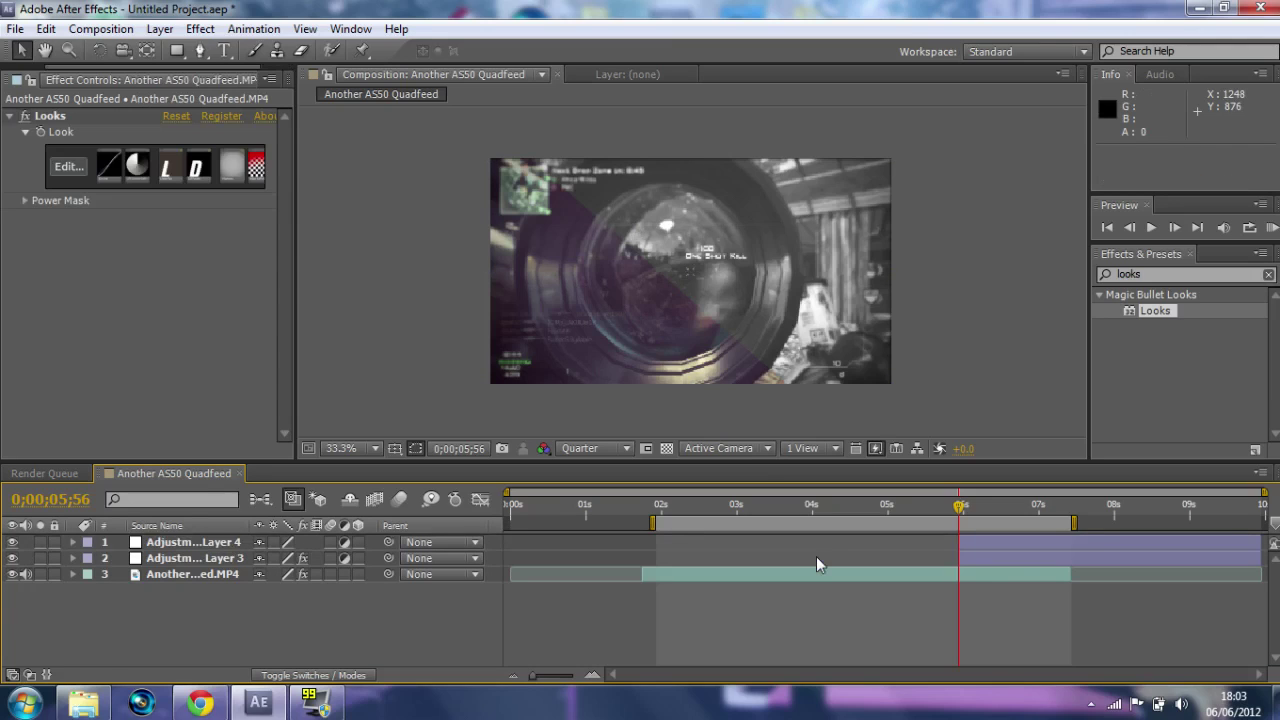
# - Check which adjustment layer holds which effect and select Adjustment Layer 4
pyautogui.click(218, 545)
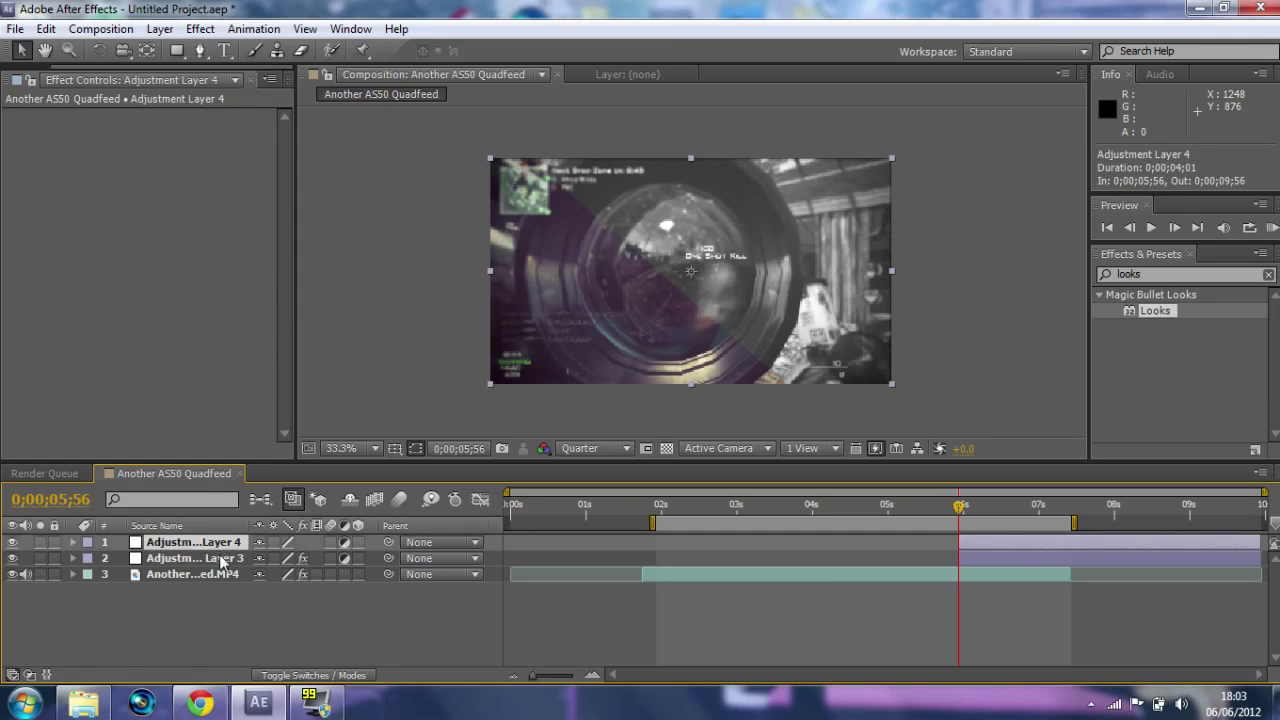
pyautogui.click(220, 556)
pyautogui.click(221, 545)
pyautogui.click(221, 559)
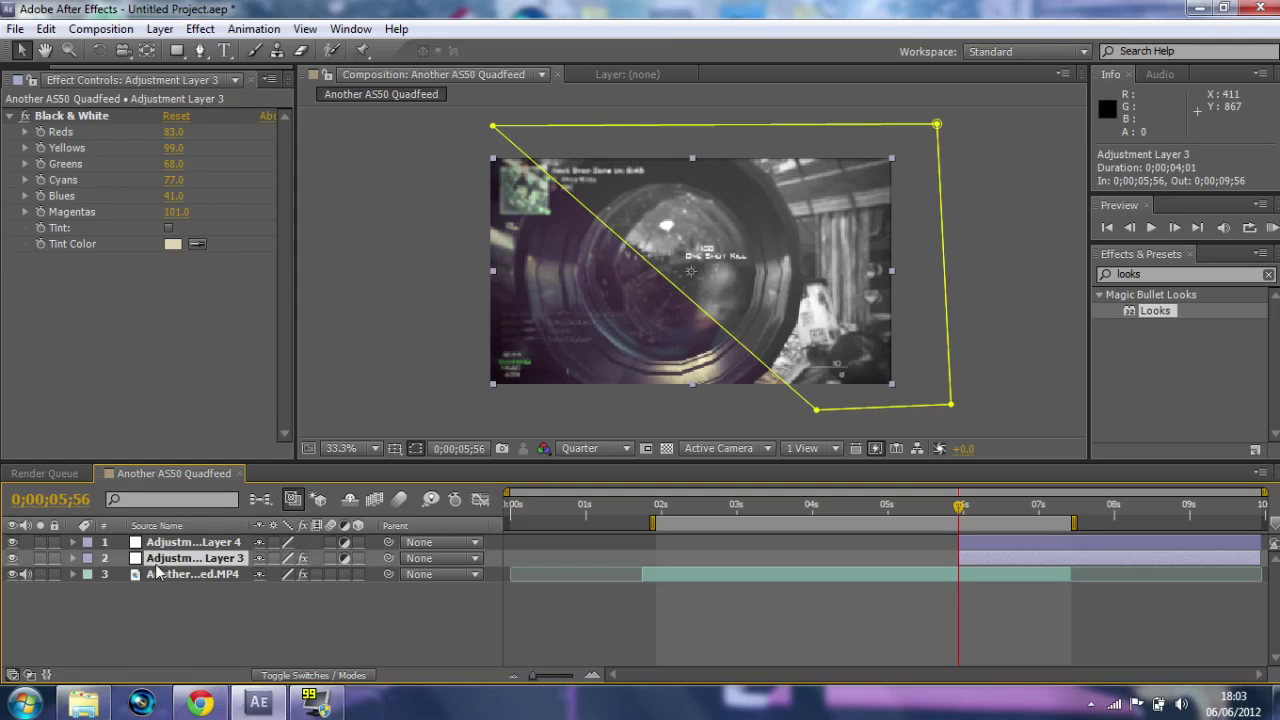
pyautogui.click(180, 545)
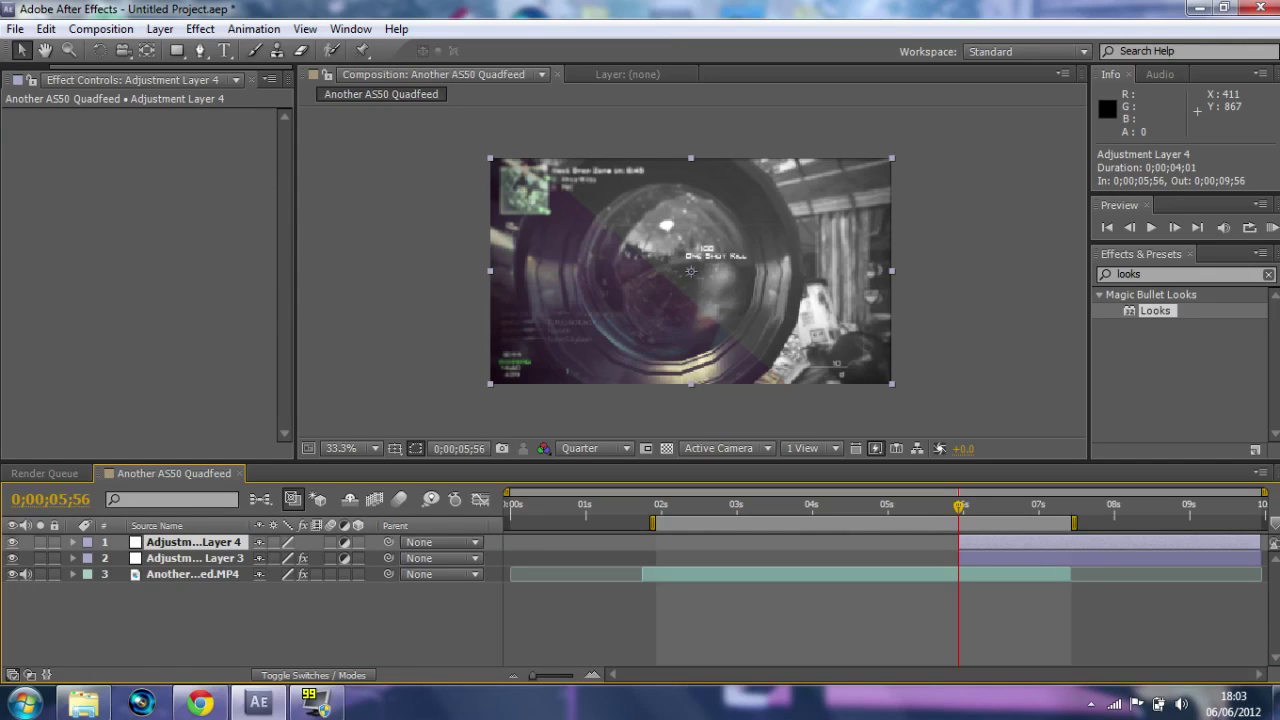
pyautogui.click(1180, 274)
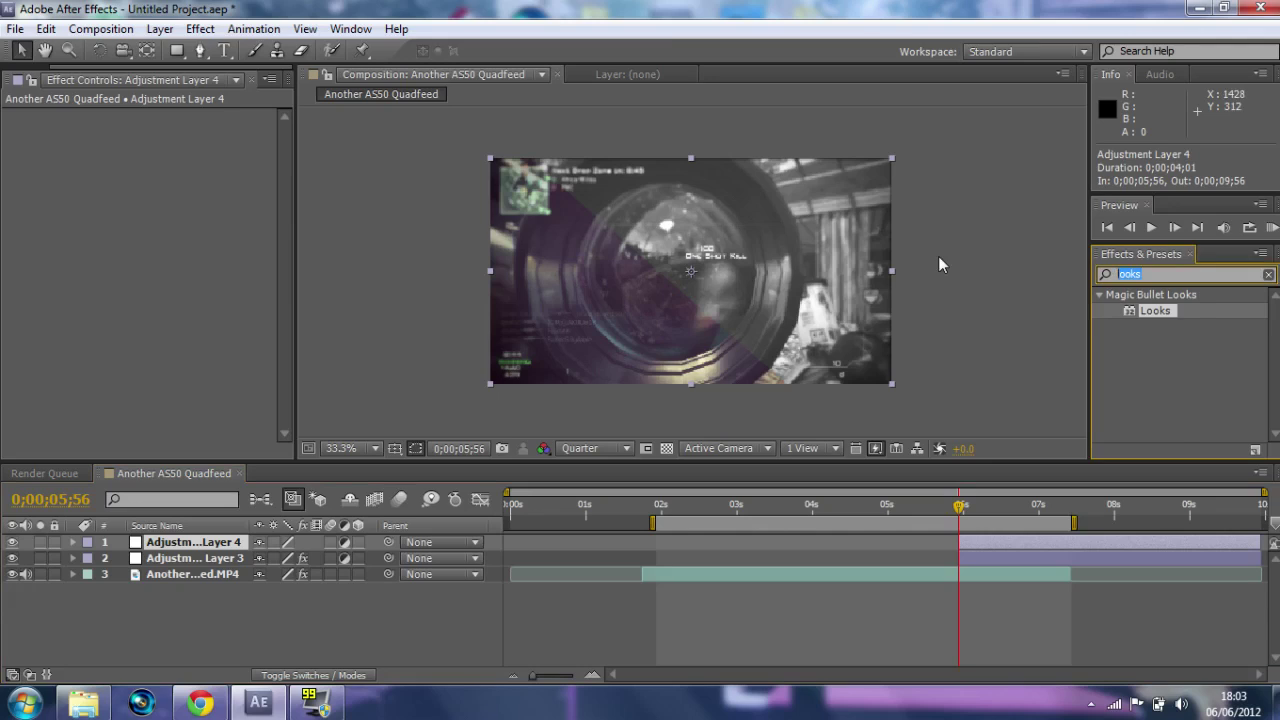
# - Search 'twitch' and apply Video Copilot Twitch to Adjustment Layer 4, revealing its Slide settings
pyautogui.write('twitch')
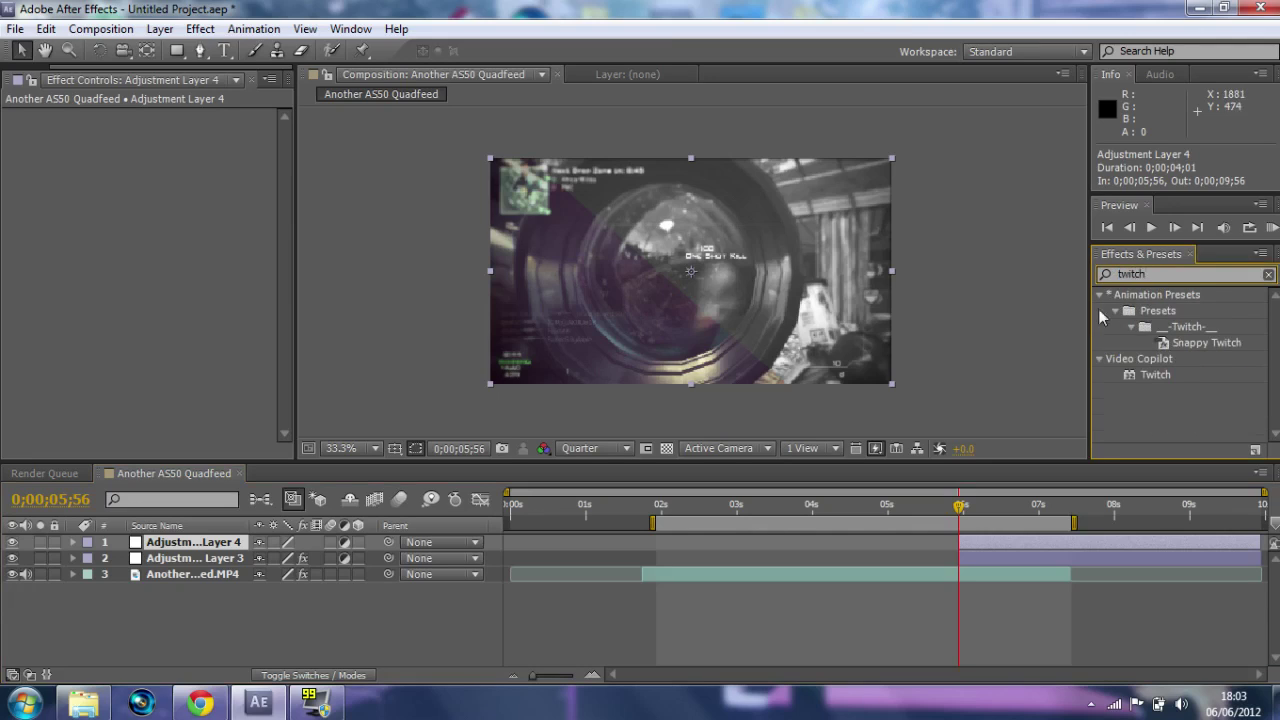
pyautogui.moveTo(1155, 377); pyautogui.dragTo(997, 543)
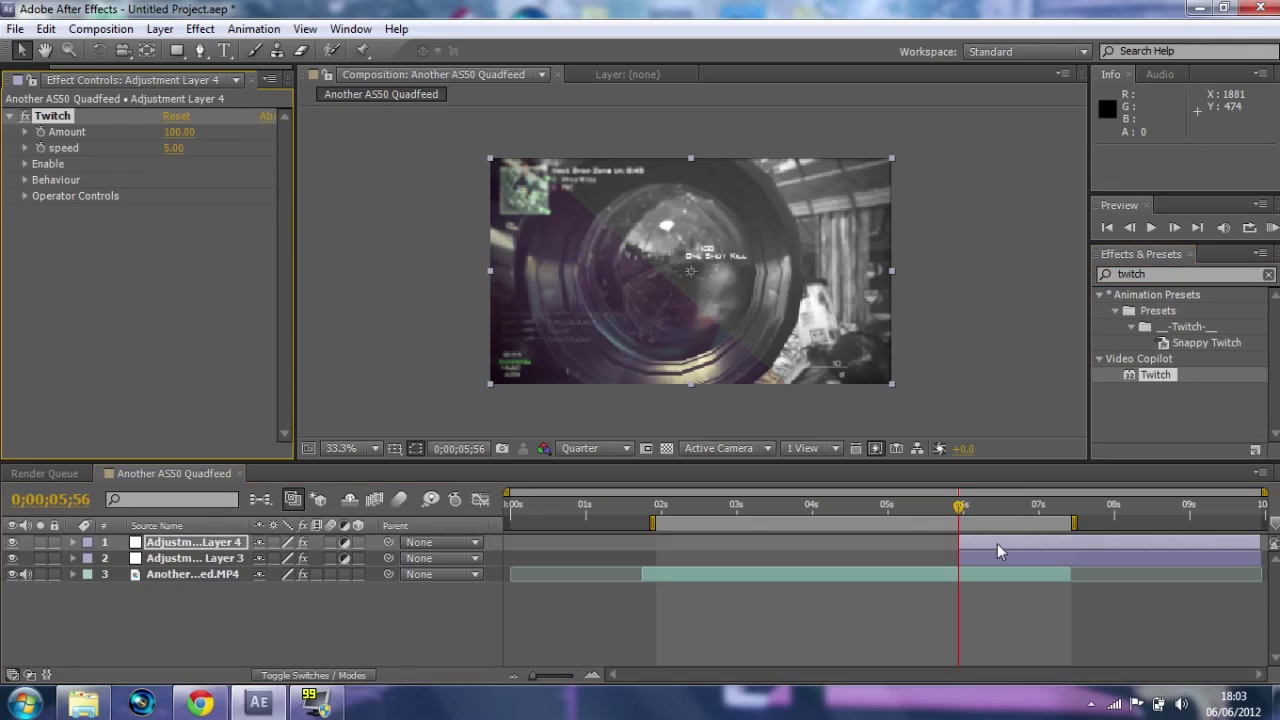
pyautogui.click(25, 164)
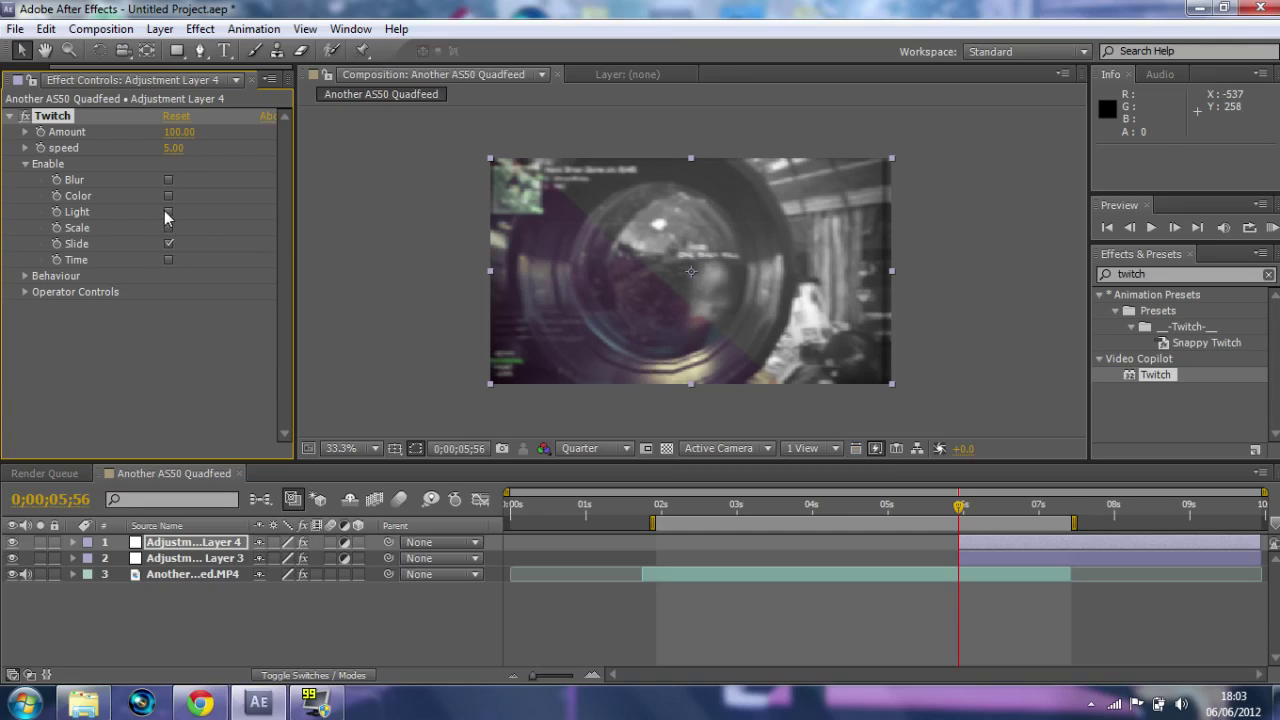
pyautogui.click(25, 292)
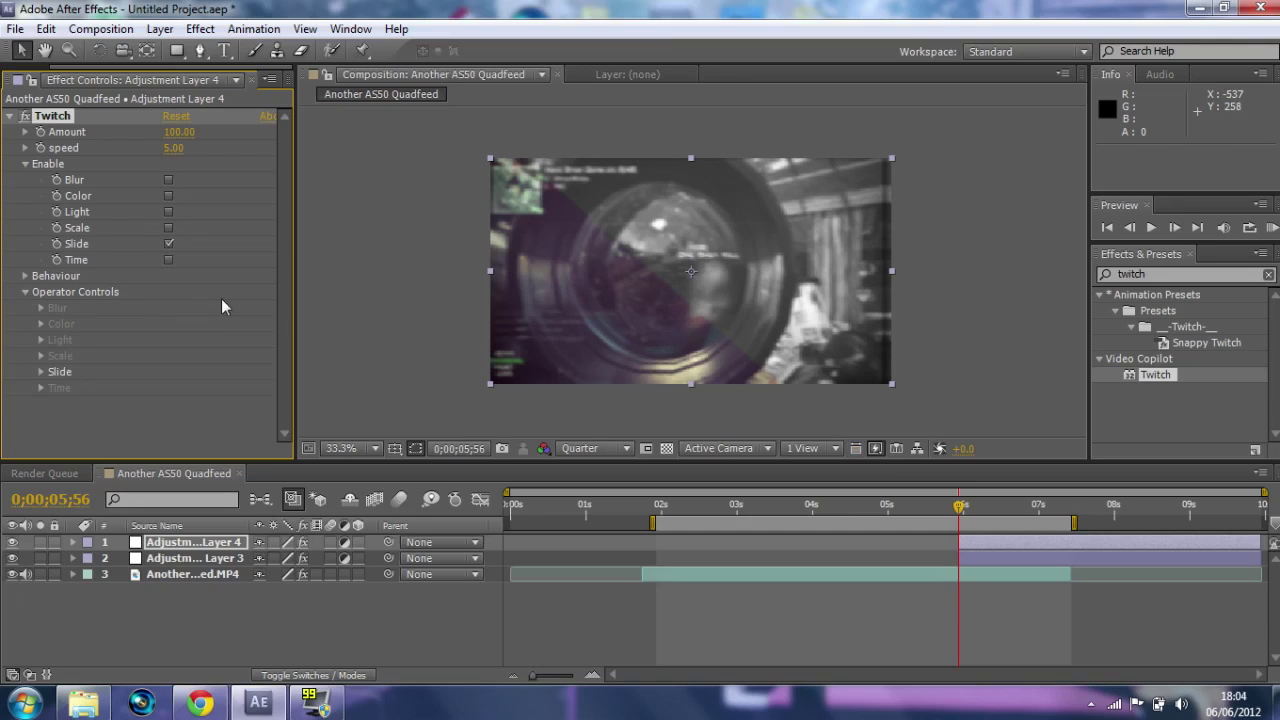
pyautogui.click(42, 372)
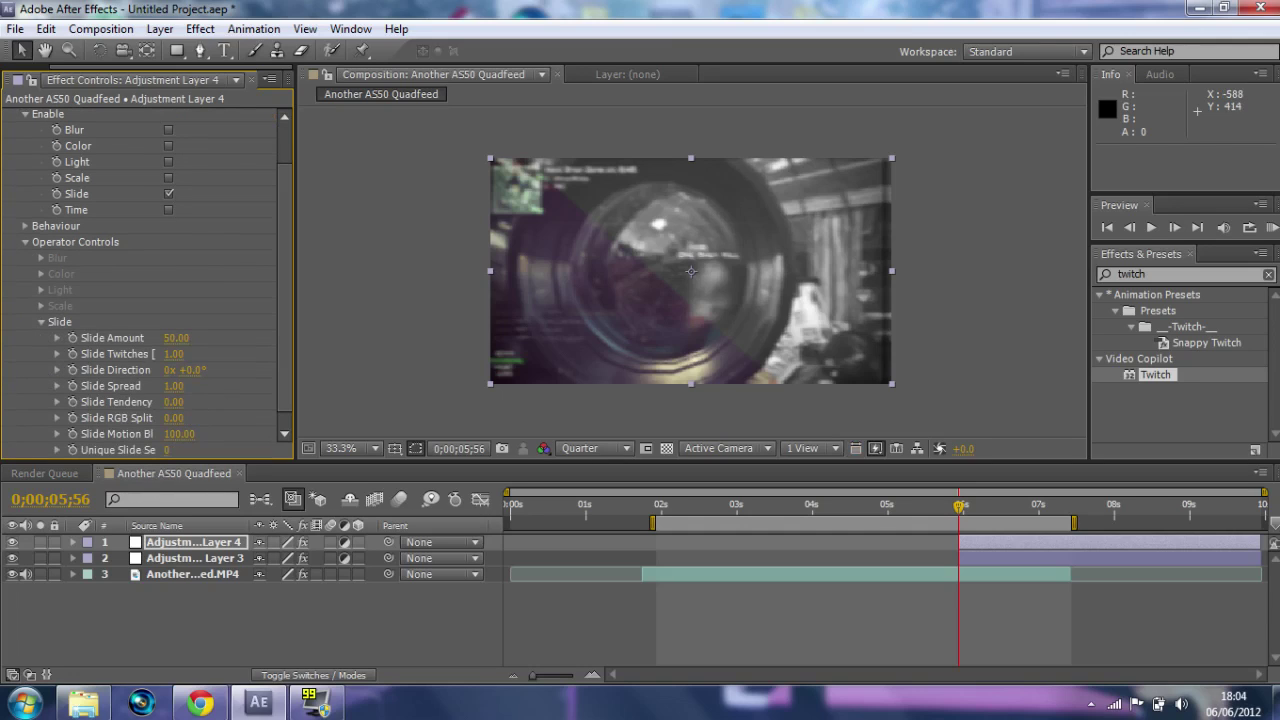
# - Set Twitch Slide RGB Split to 10 and lower Amount to 43
pyautogui.moveTo(173, 418); pyautogui.dragTo(185, 418)
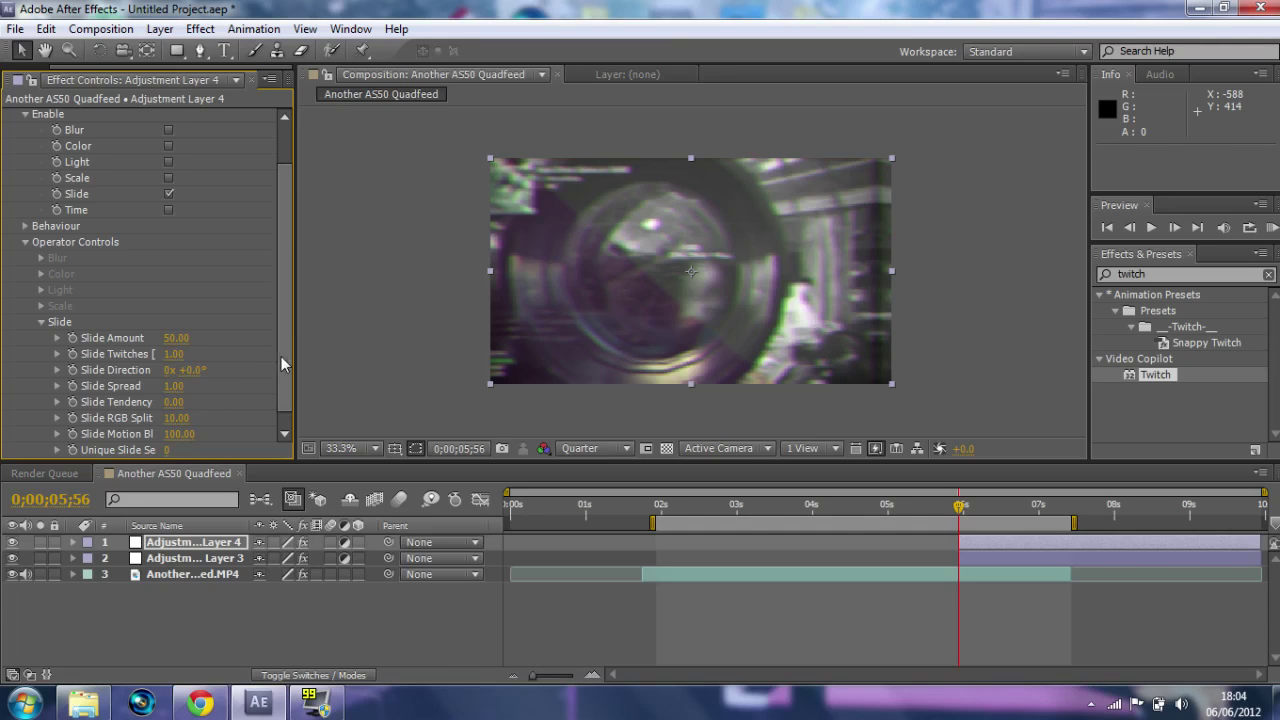
pyautogui.scroll(2, 285, 365)
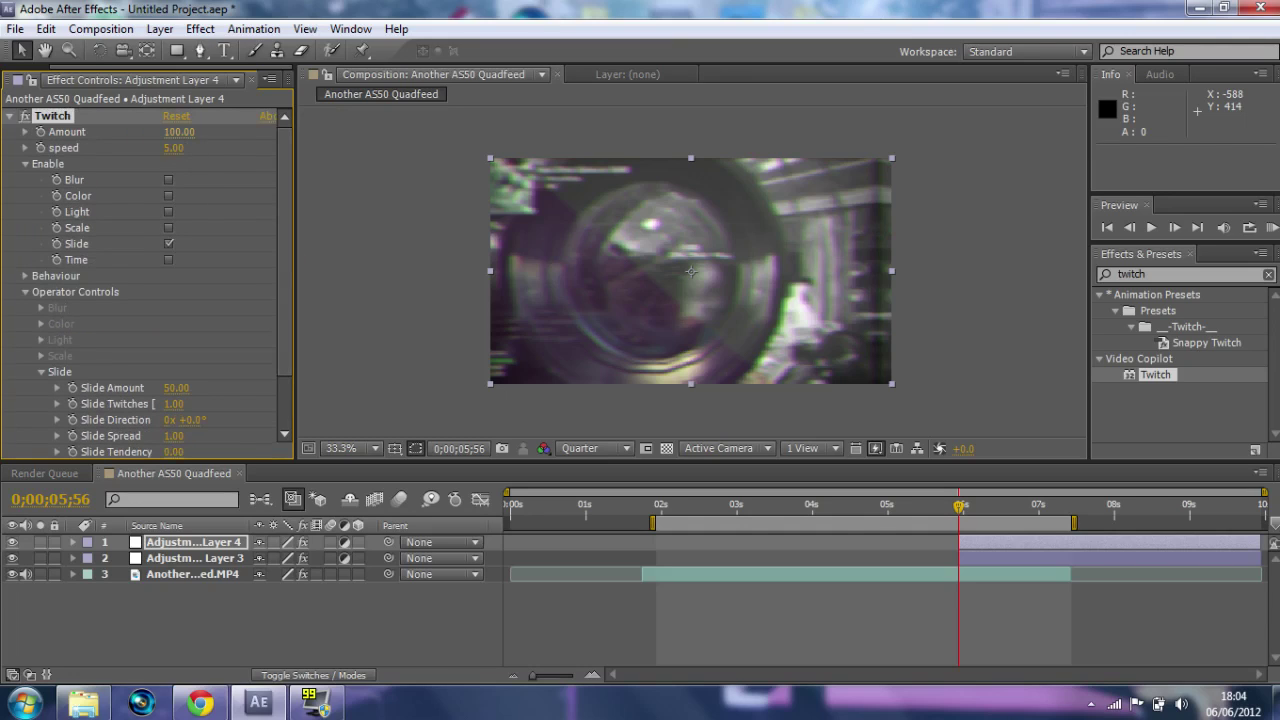
pyautogui.moveTo(178, 131); pyautogui.dragTo(160, 131)
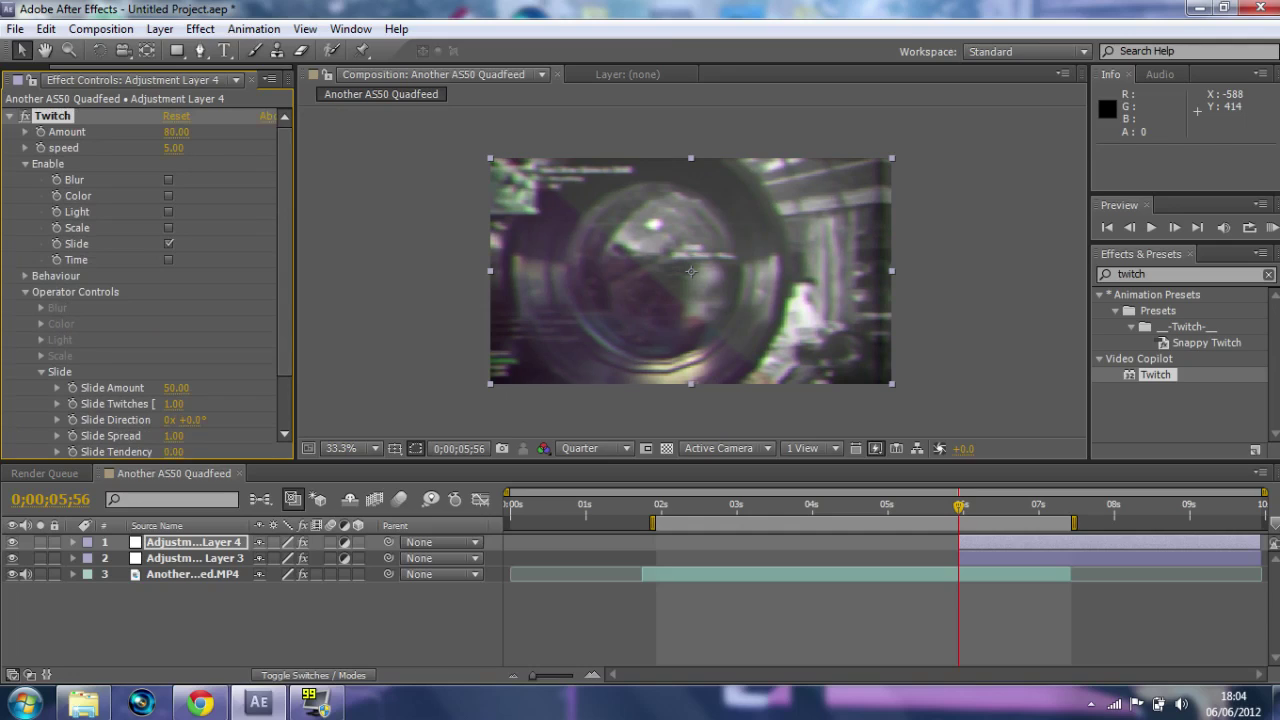
pyautogui.moveTo(164, 131); pyautogui.dragTo(160, 131)
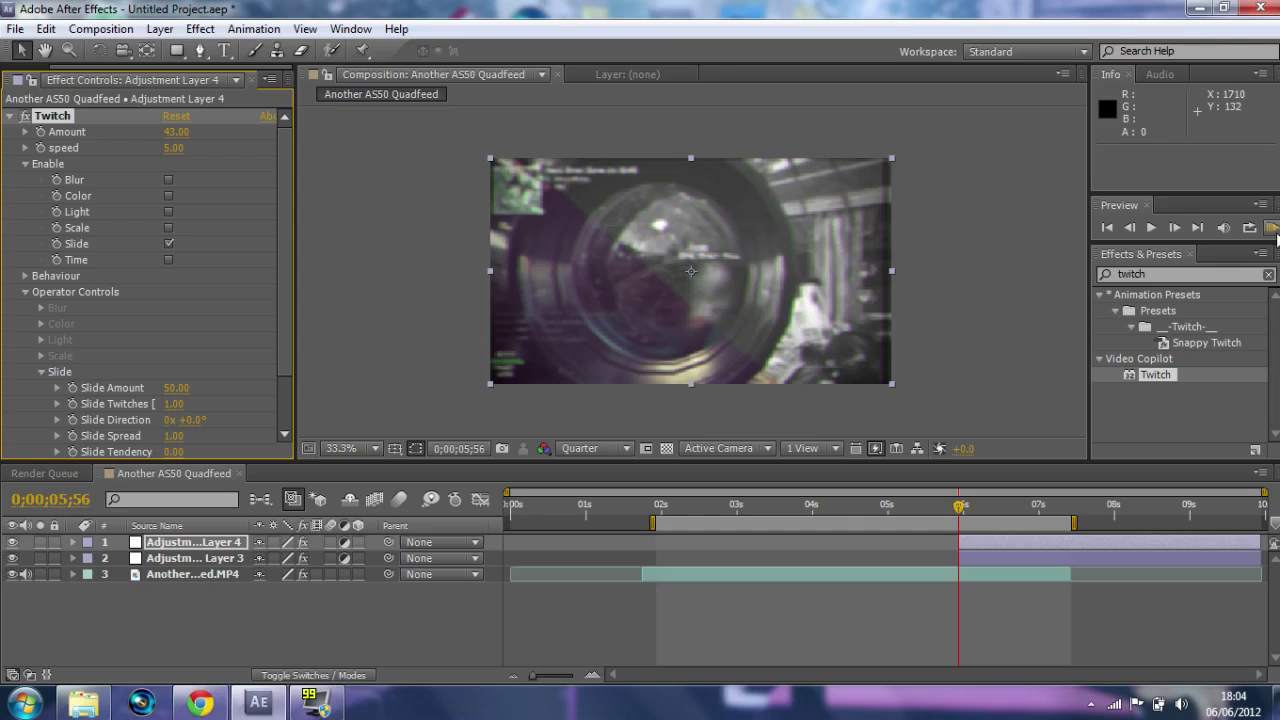
pyautogui.click(1271, 227)
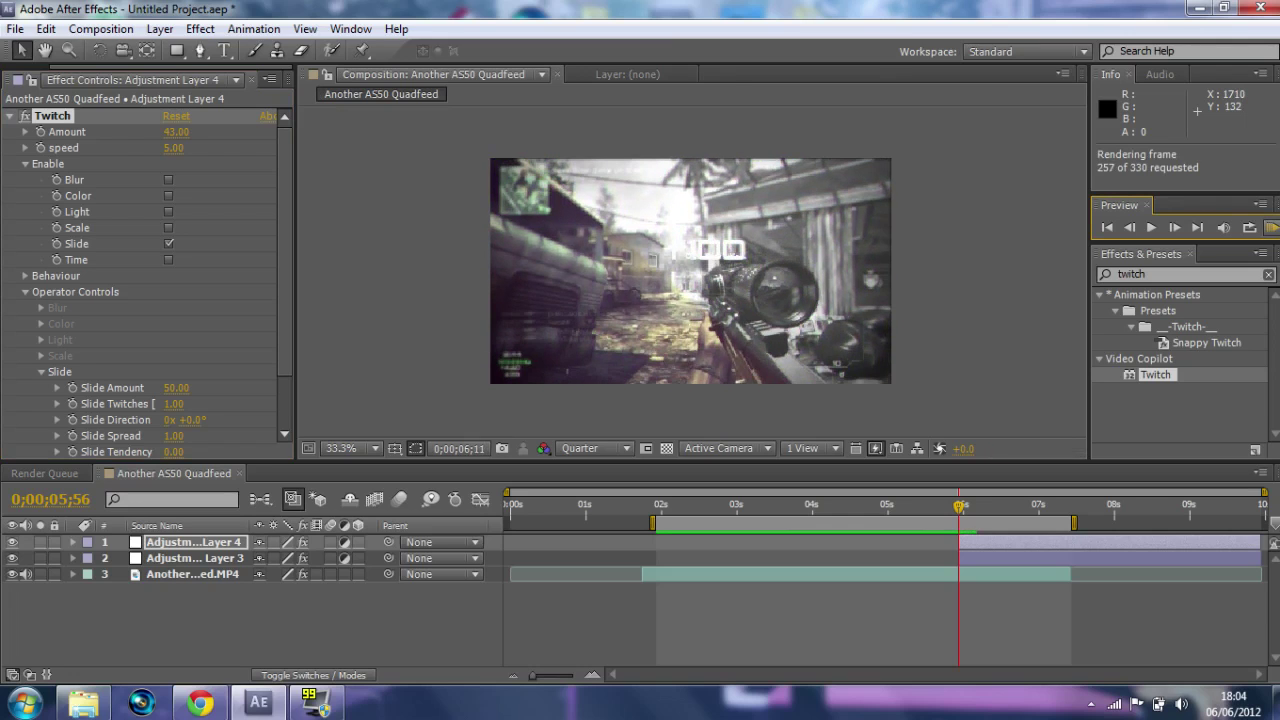
# - Preview the Twitch flicker around the cut and settle on a frame inside the final shot
pyautogui.click(1272, 228)
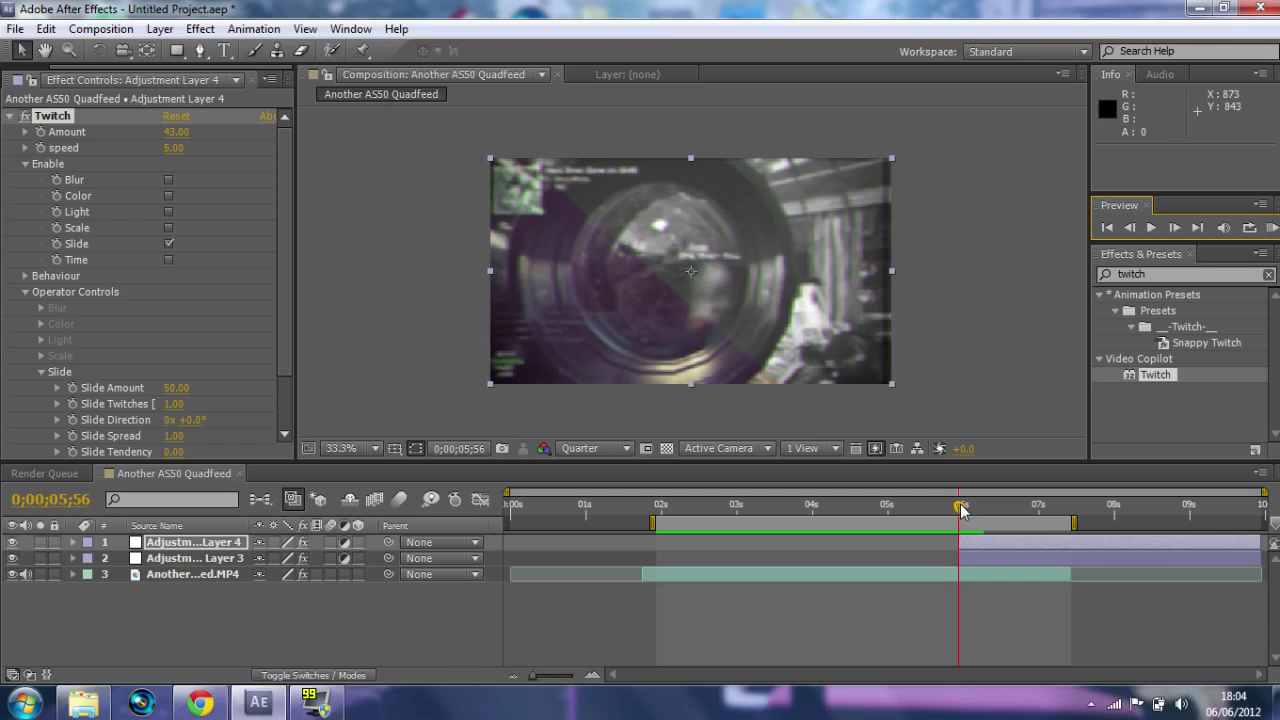
pyautogui.moveTo(960, 508); pyautogui.dragTo(955, 508)
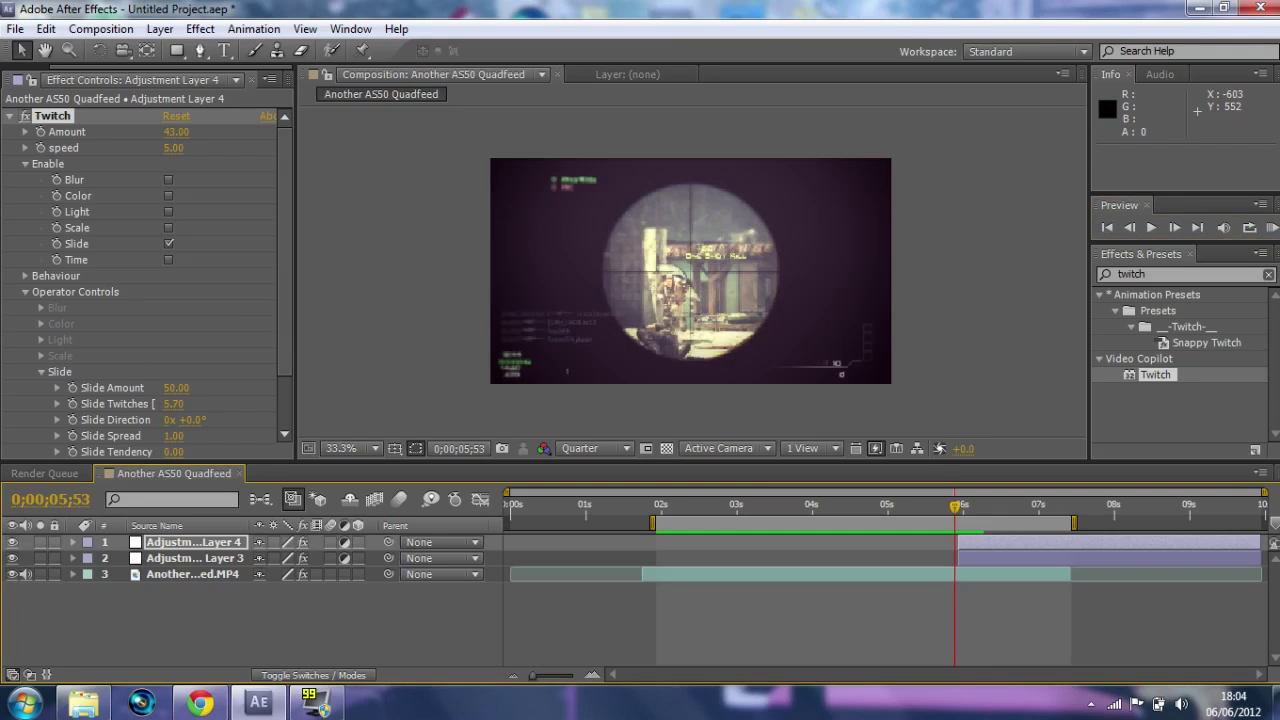
pyautogui.click(1270, 227)
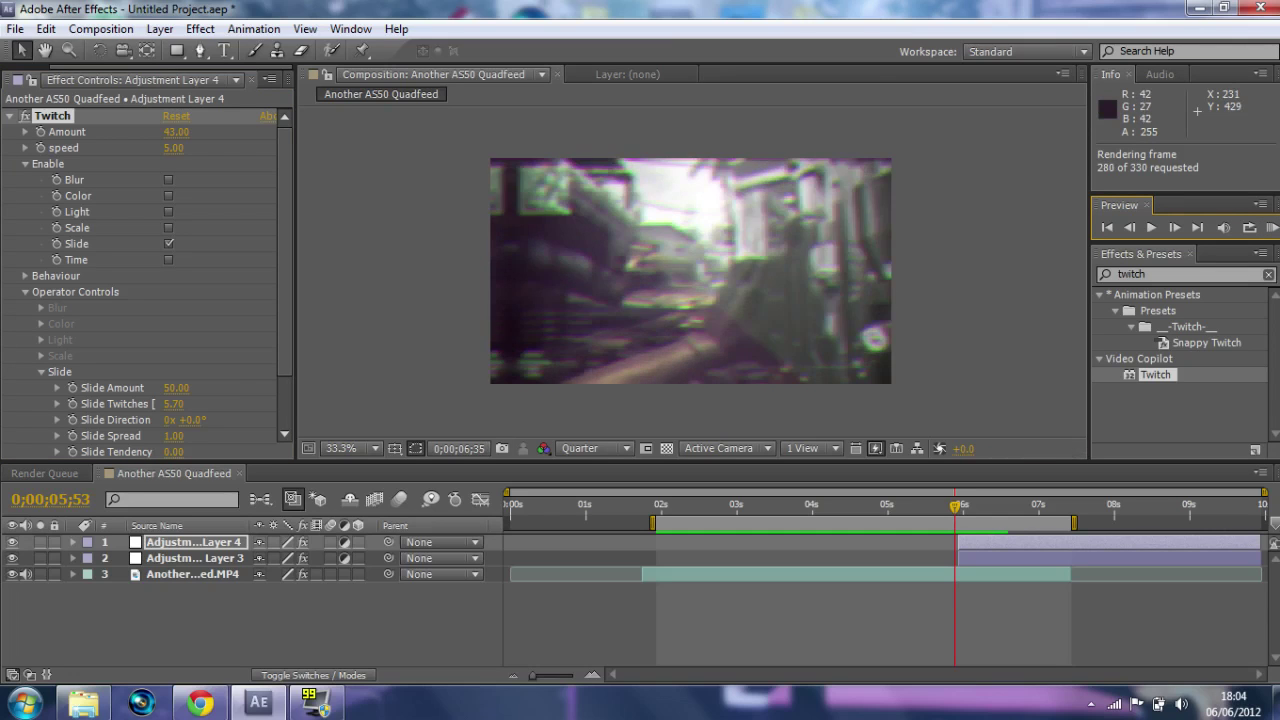
pyautogui.click(1273, 229)
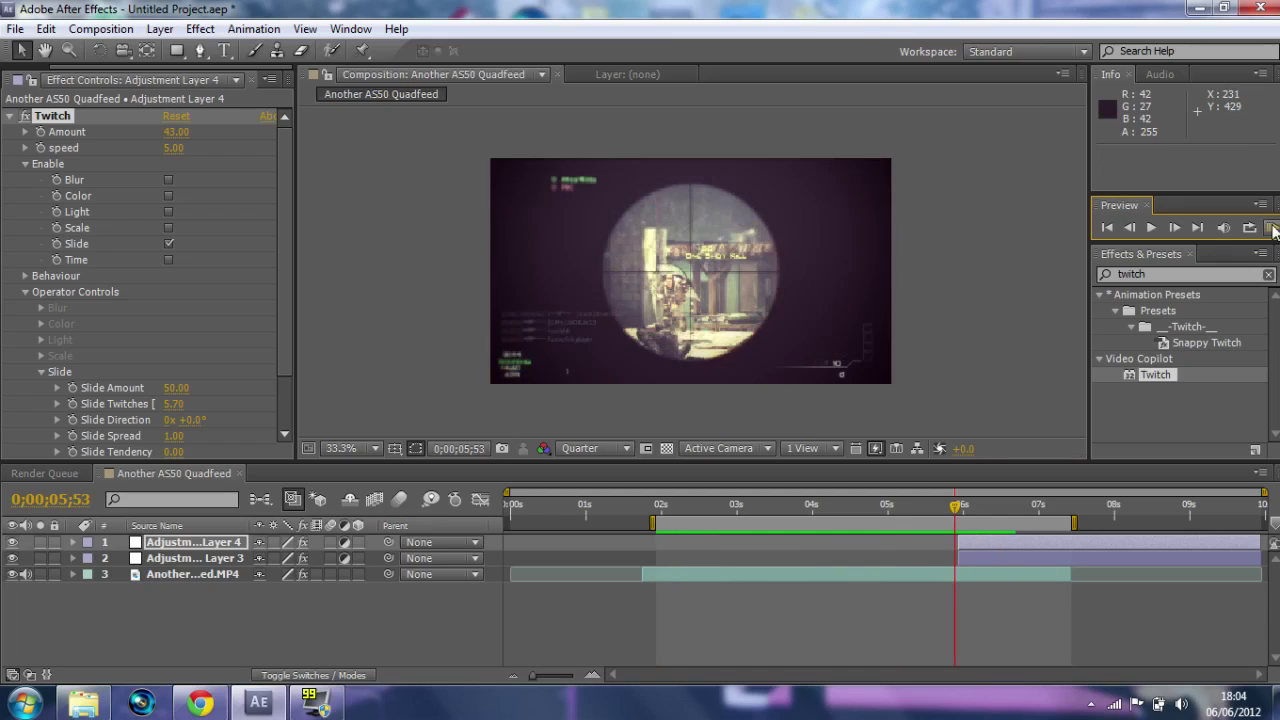
pyautogui.moveTo(955, 512); pyautogui.dragTo(995, 519)
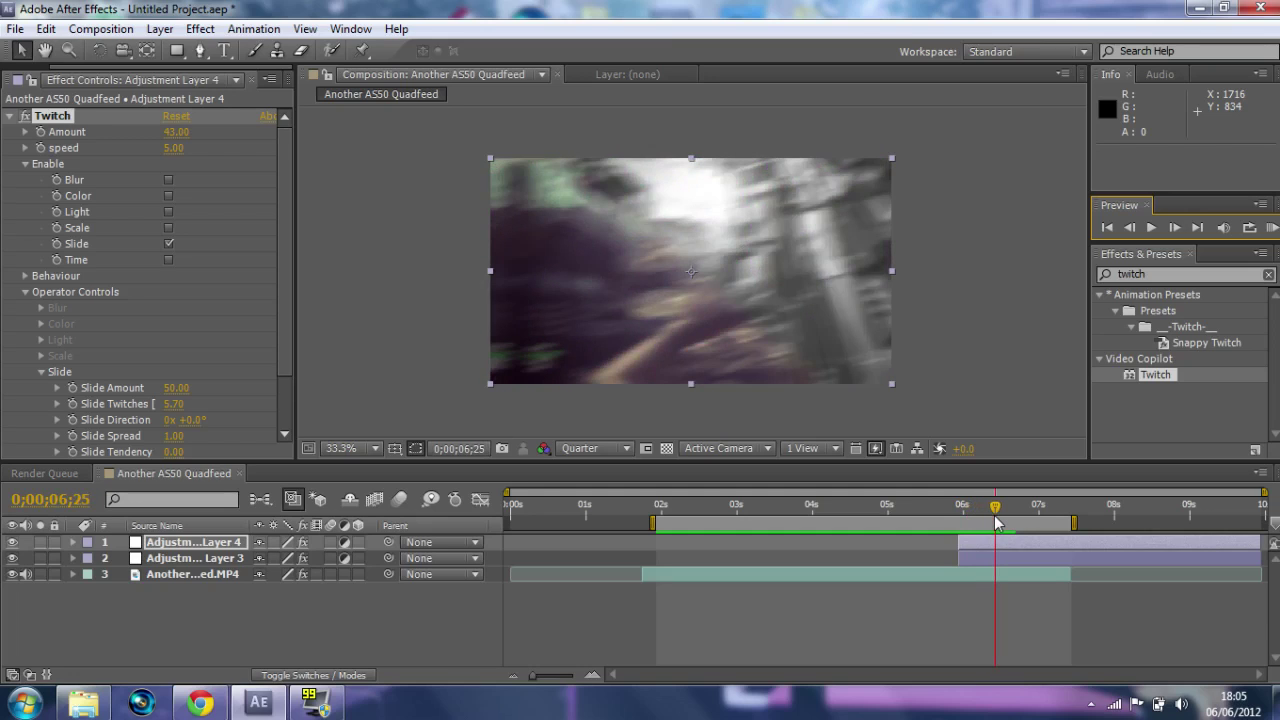
pyautogui.click(73, 543)
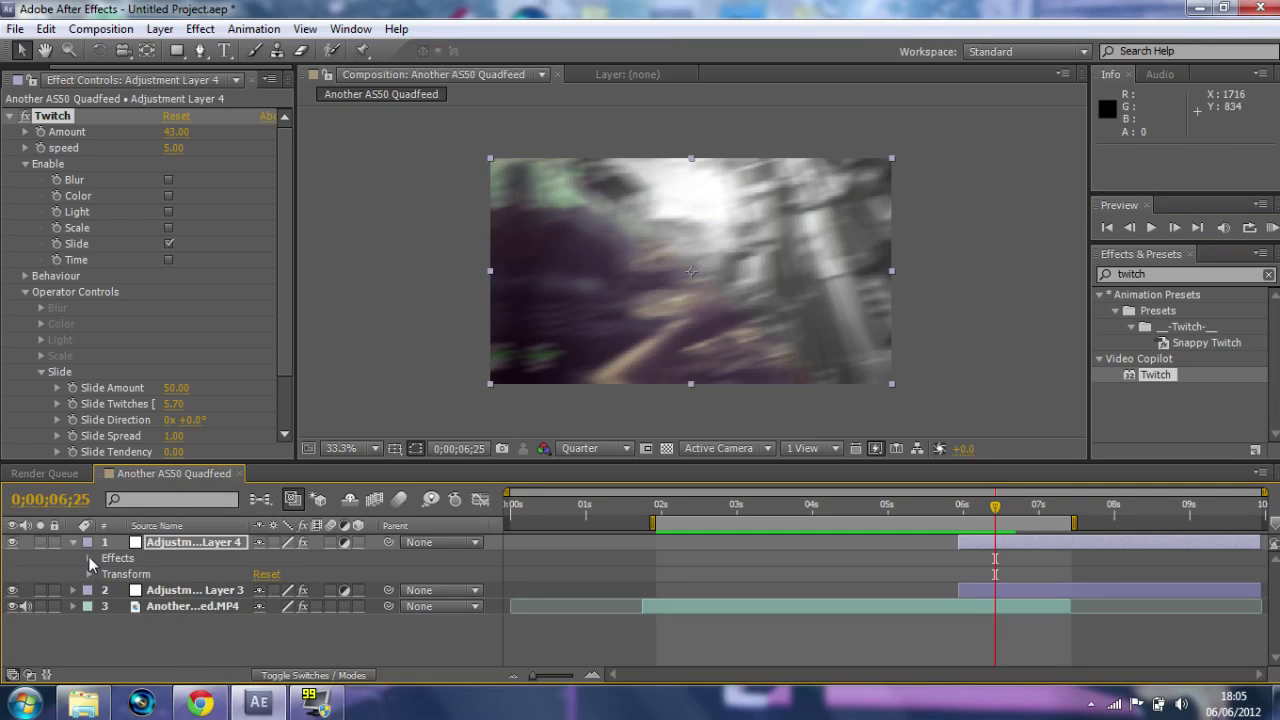
# - Set a starting Twitch Amount keyframe at 0;00;05;56 on the top adjustment layer
pyautogui.click(73, 543)
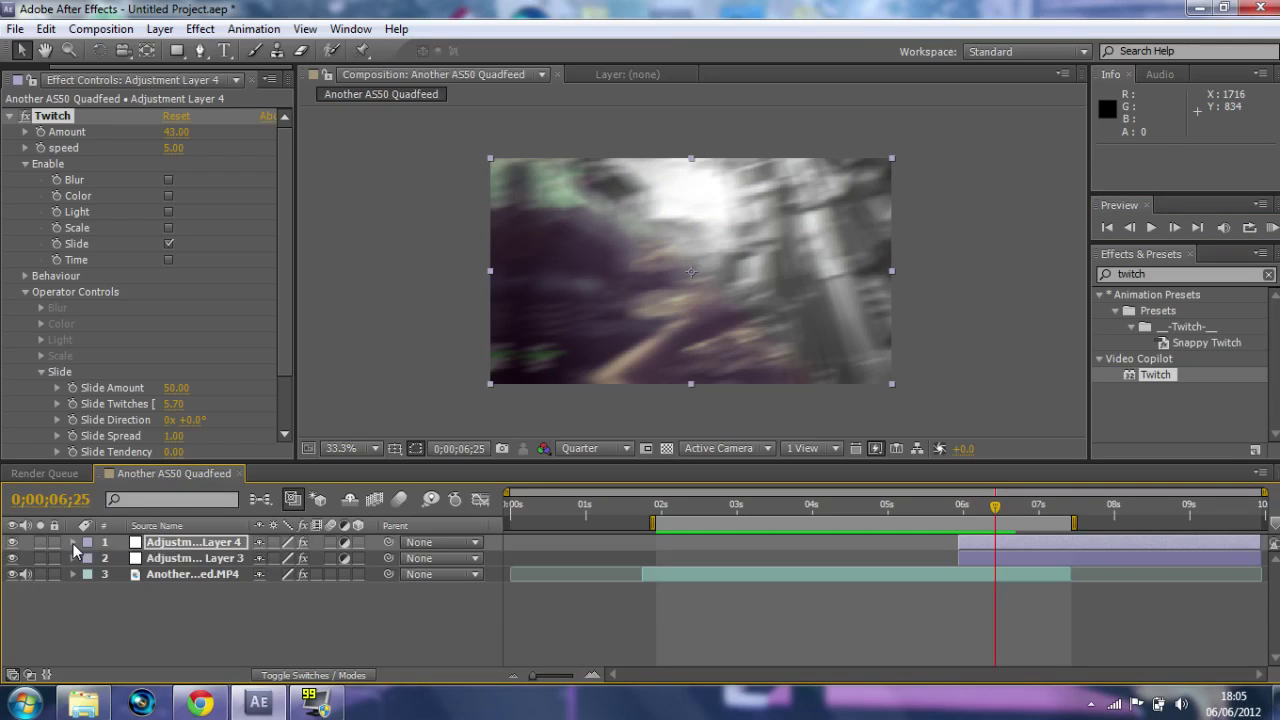
pyautogui.click(180, 543)
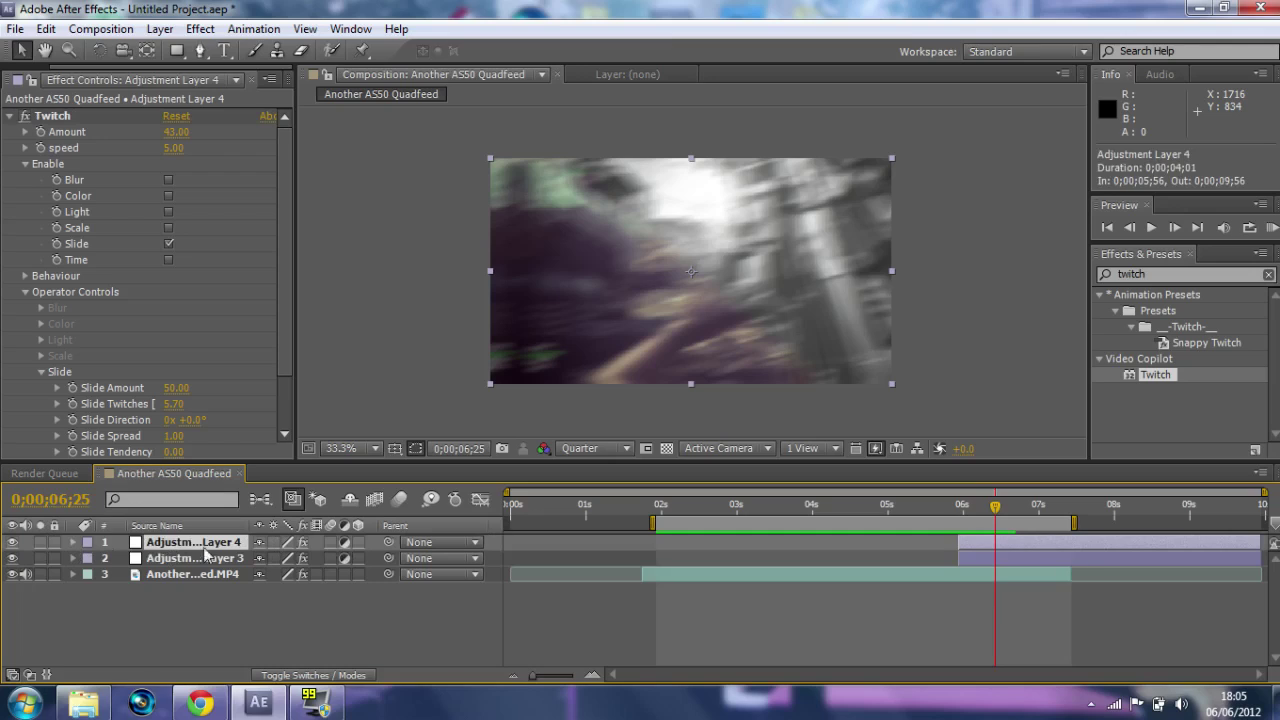
pyautogui.click(73, 543)
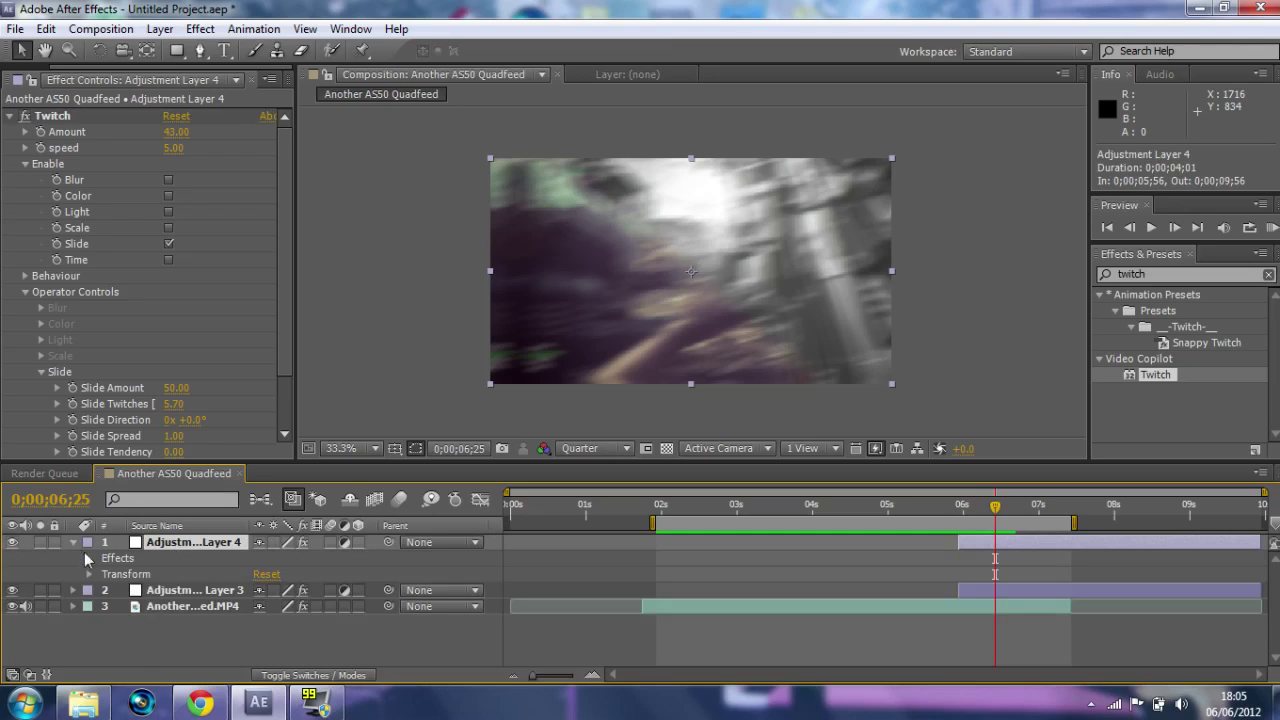
pyautogui.click(89, 558)
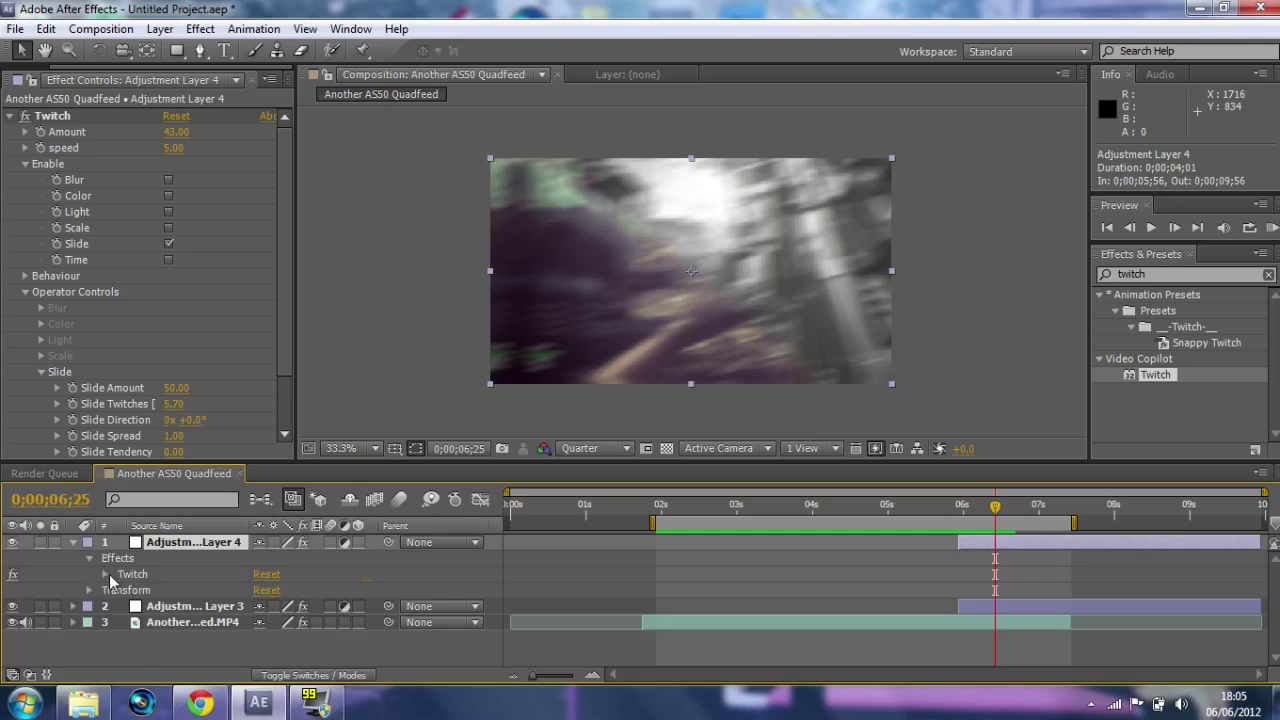
pyautogui.click(106, 574)
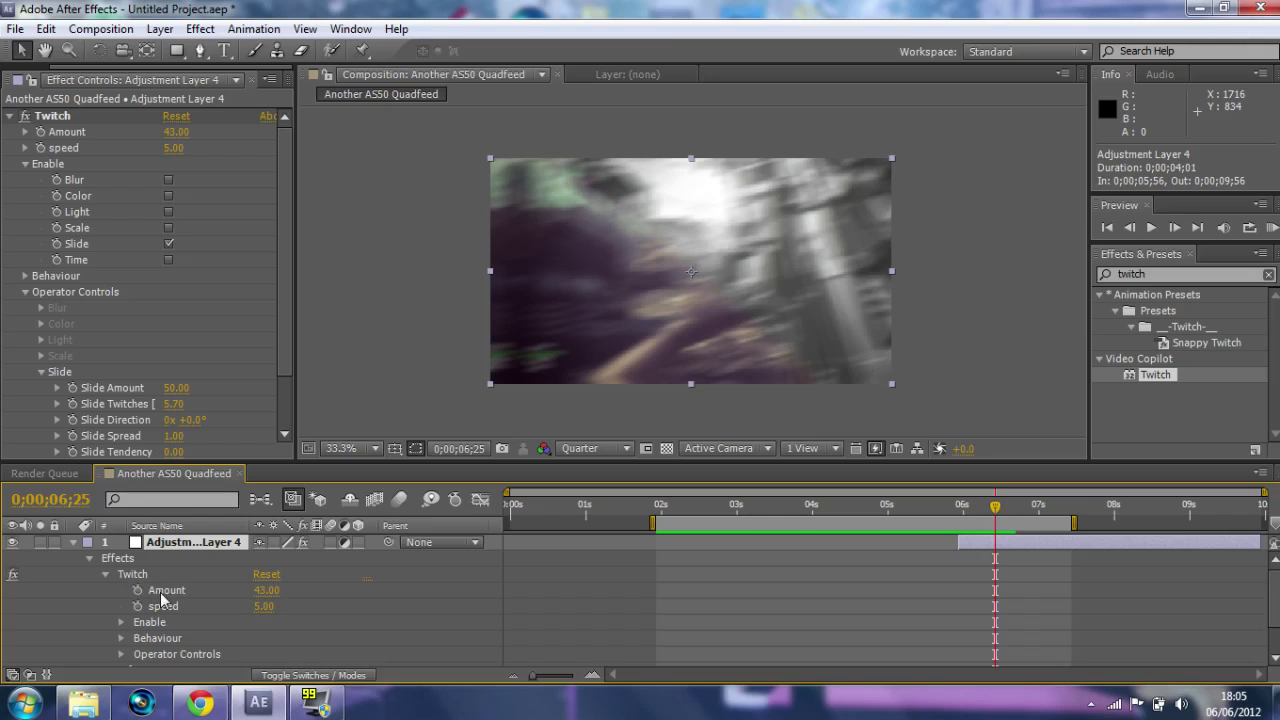
pyautogui.moveTo(995, 510); pyautogui.dragTo(960, 510)
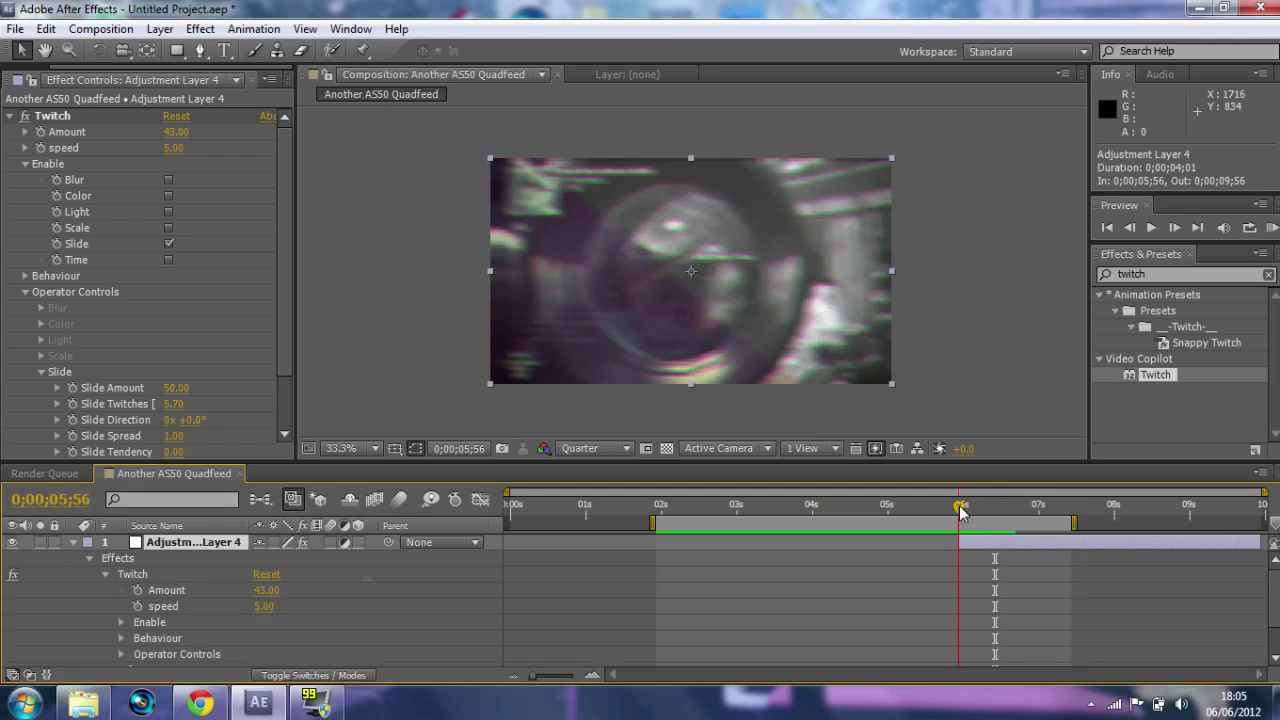
pyautogui.click(1132, 233)
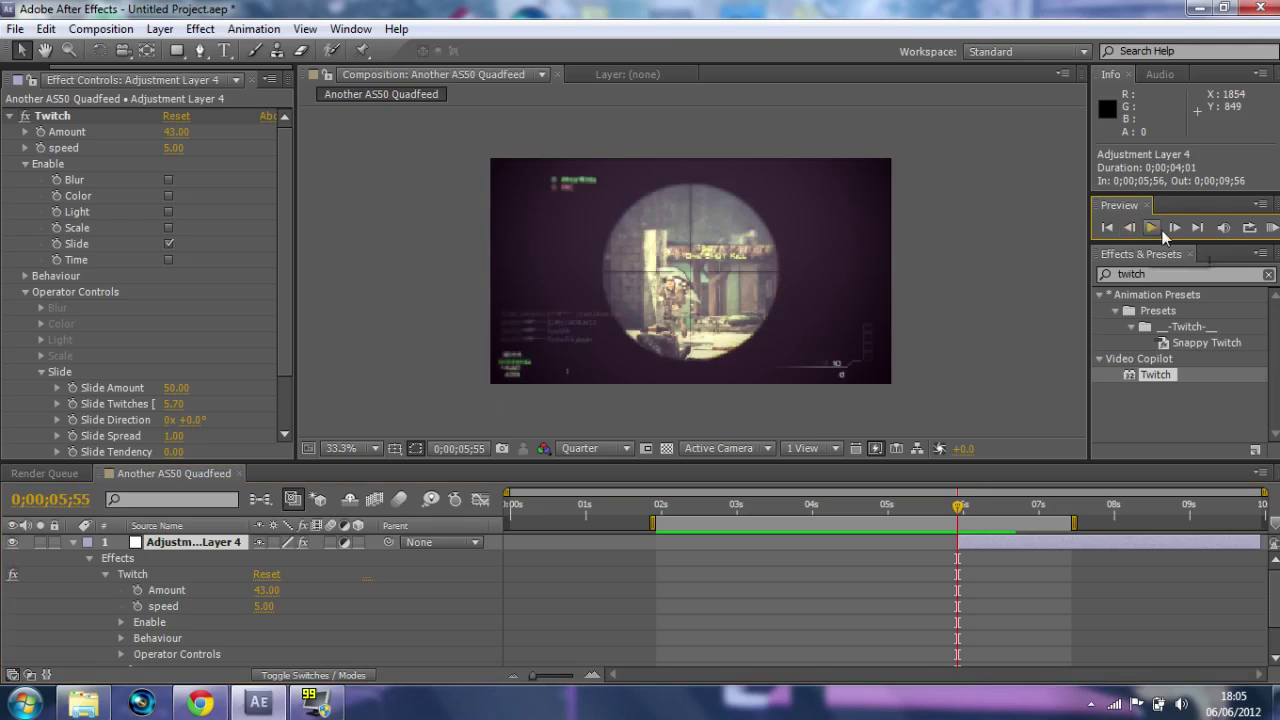
pyautogui.click(1175, 227)
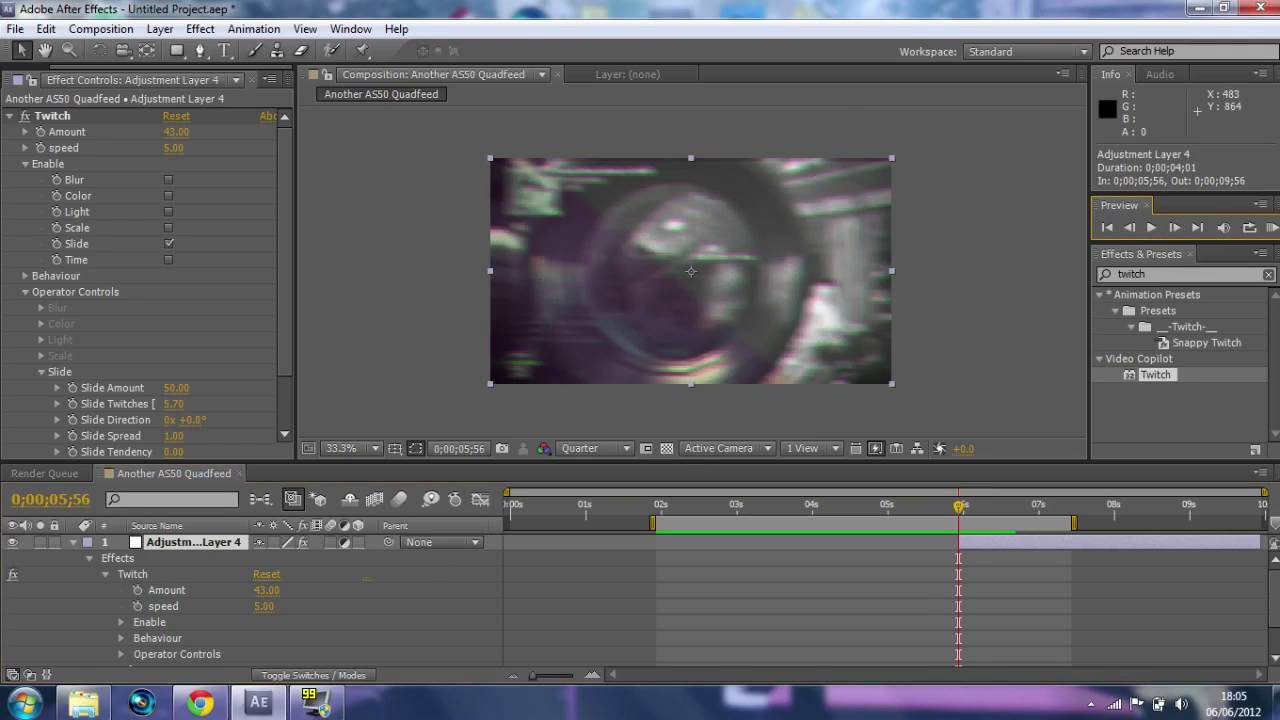
pyautogui.click(138, 591)
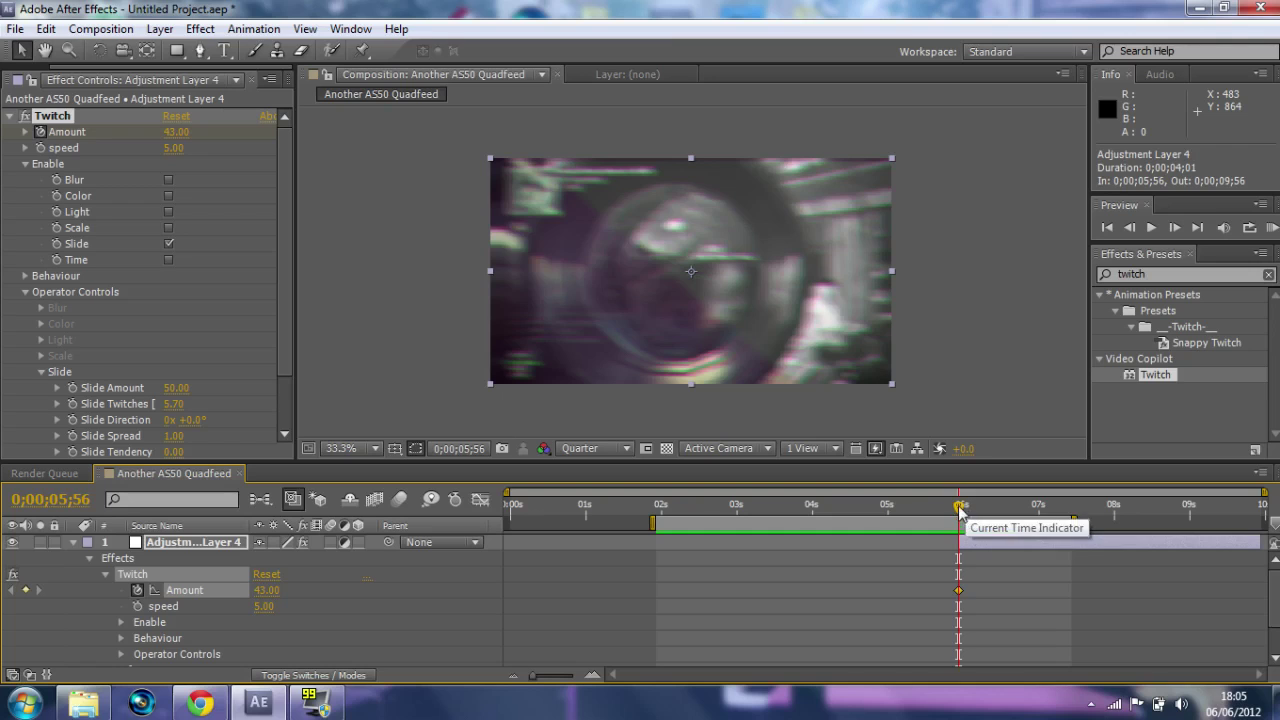
# - Drop Twitch Amount to 0.00 at 0;00;06;25 and check a frame mid-fade
pyautogui.moveTo(959, 508); pyautogui.dragTo(995, 511)
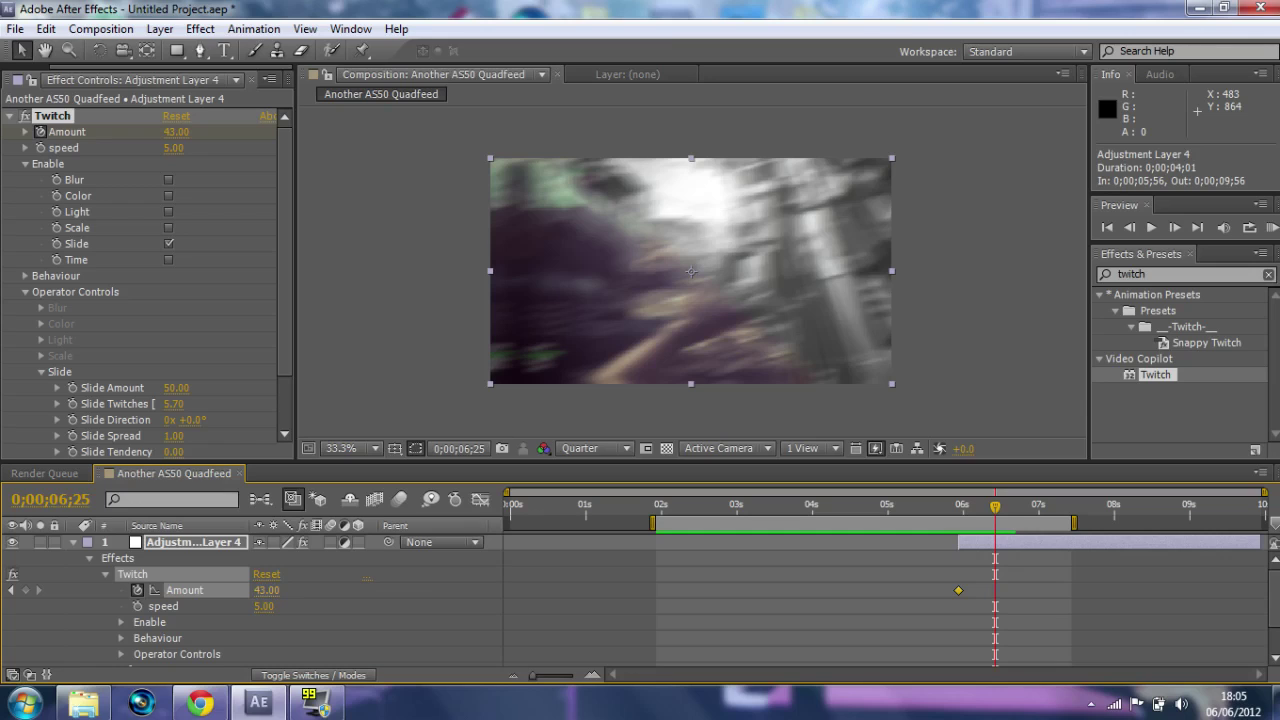
pyautogui.moveTo(264, 590); pyautogui.dragTo(201, 585)
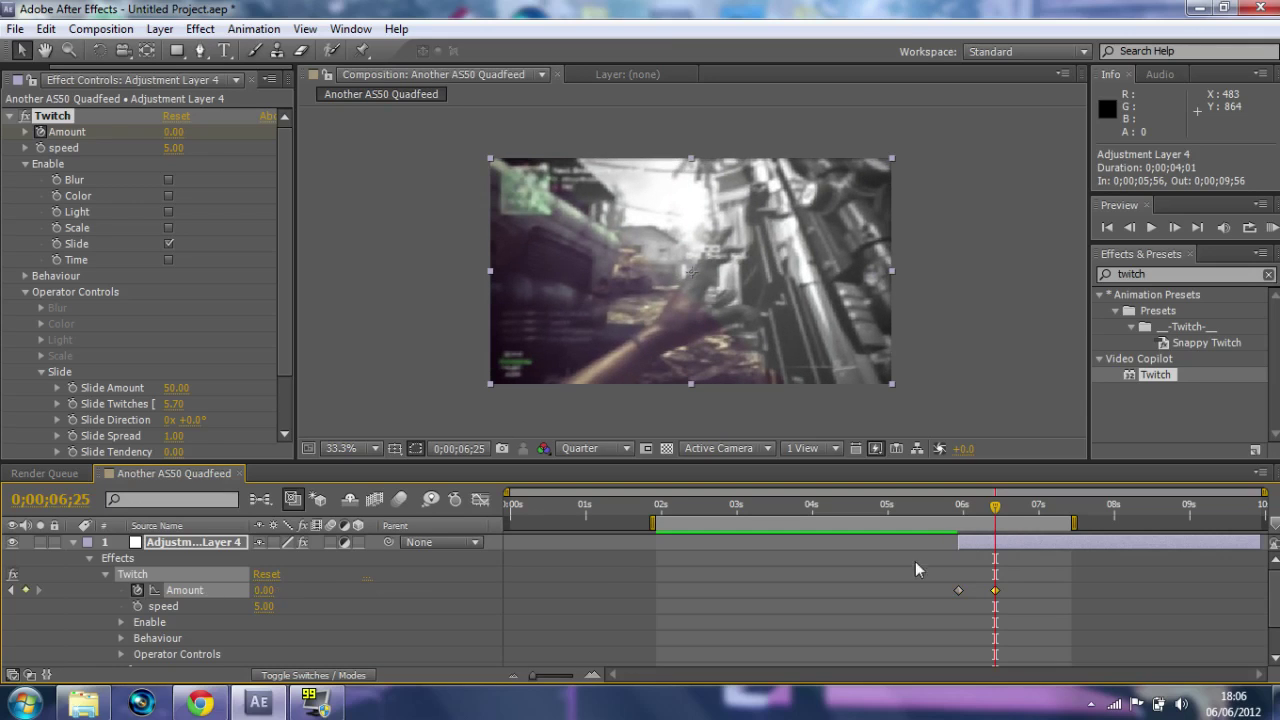
pyautogui.click(958, 590)
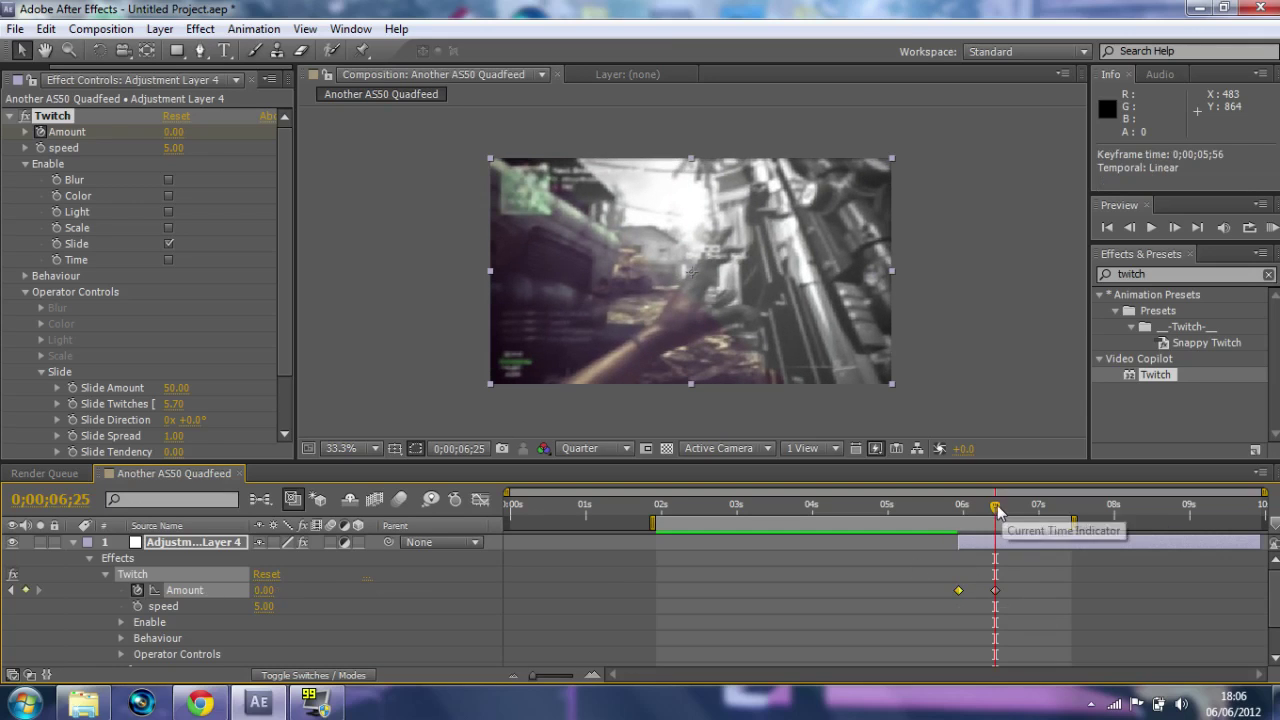
pyautogui.moveTo(995, 507)
pyautogui.mouseDown()
pyautogui.moveTo(960, 510)
pyautogui.moveTo(977, 510)
pyautogui.mouseUp()
# - Preview the flicker, then shift the ending Twitch Amount keyframe later in the timeline
pyautogui.press('KP_0')
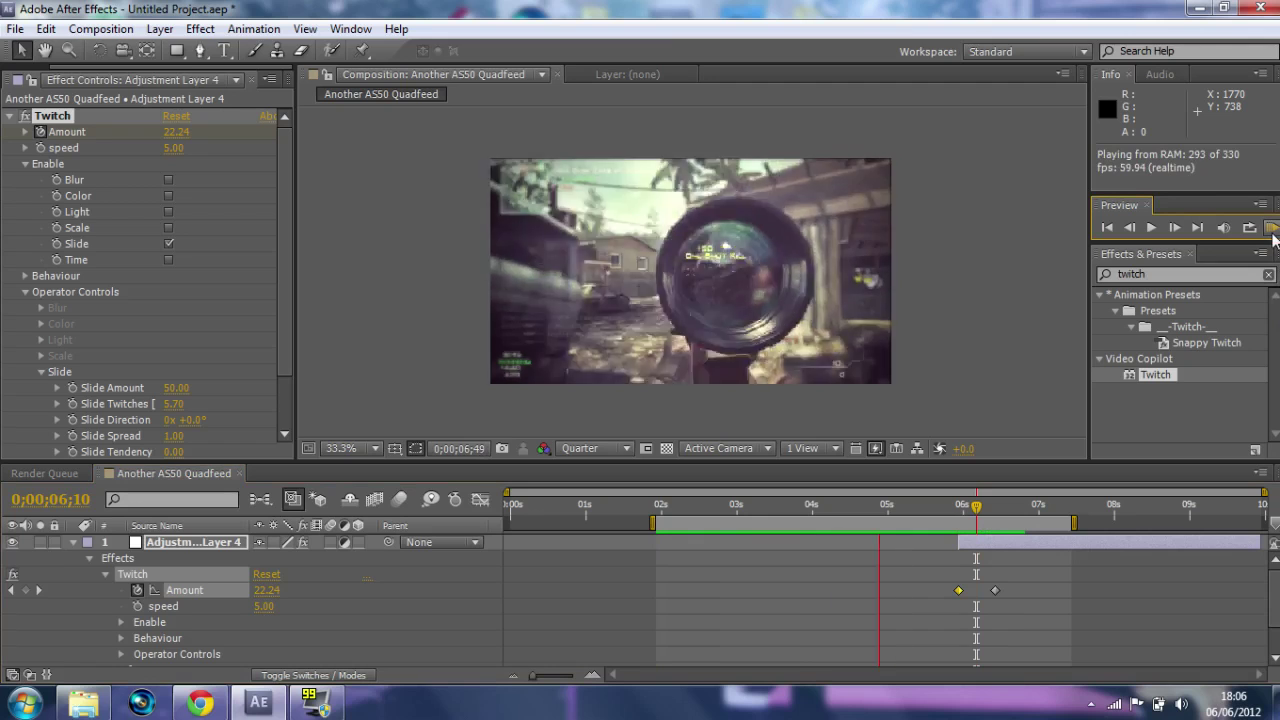
pyautogui.click(1272, 232)
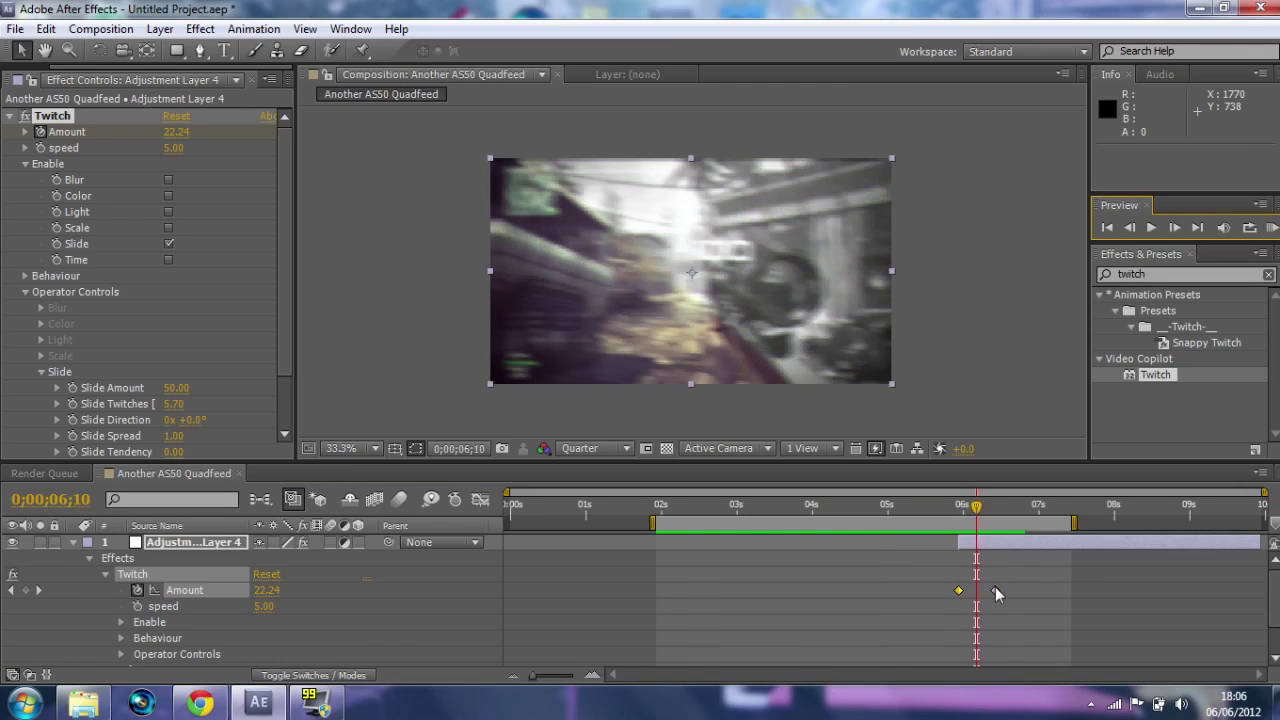
pyautogui.click(996, 590)
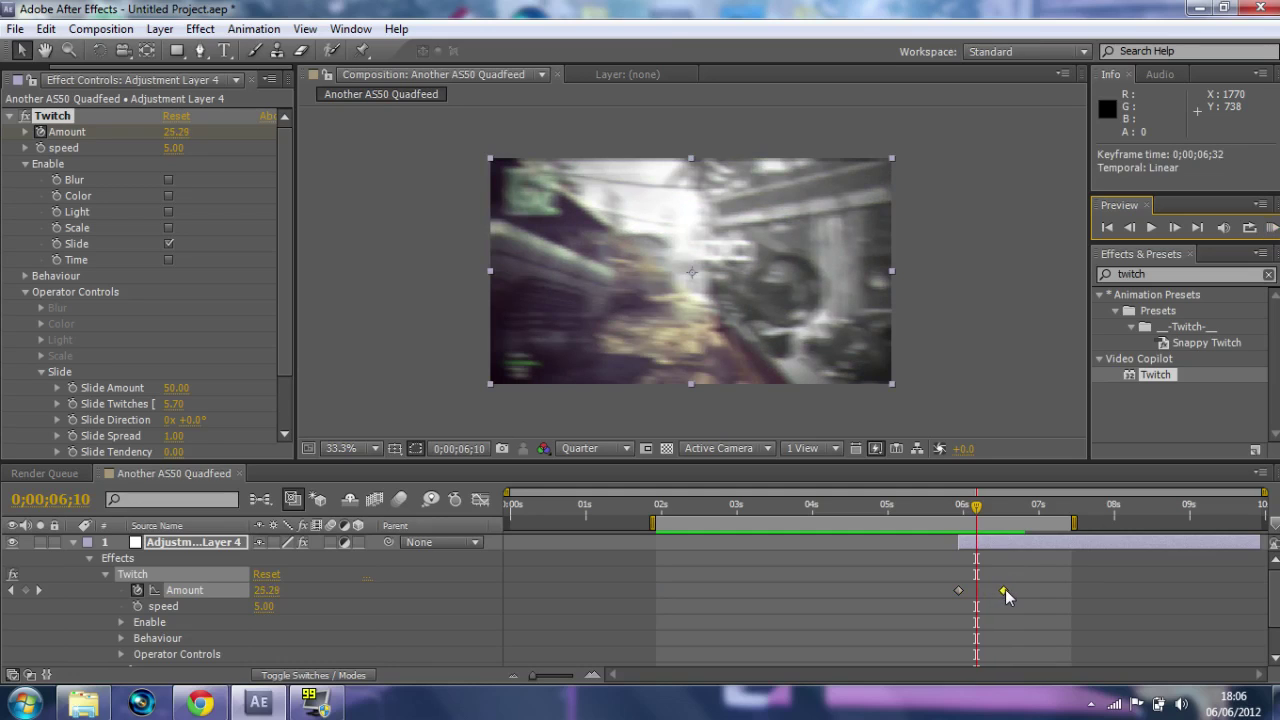
pyautogui.click(1009, 589)
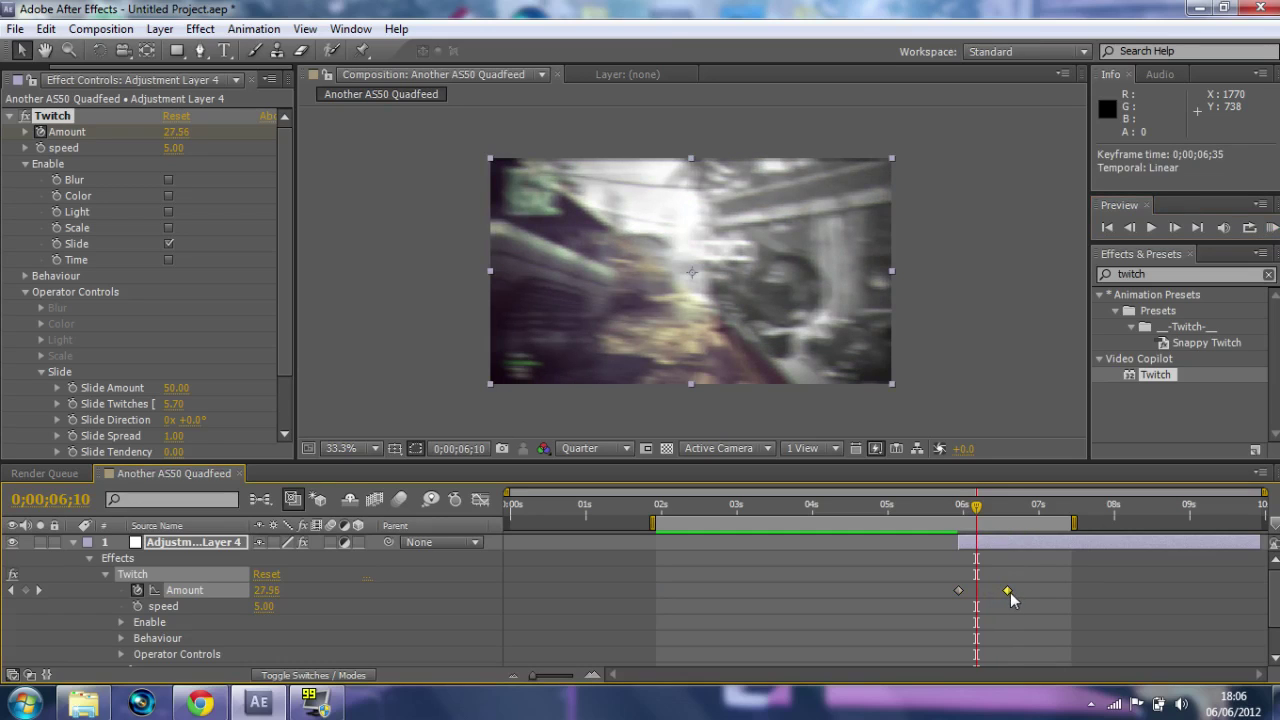
# - Preview the longer fade-out and scrub the lead-up into the final shot around 4.5 seconds
pyautogui.click(1272, 229)
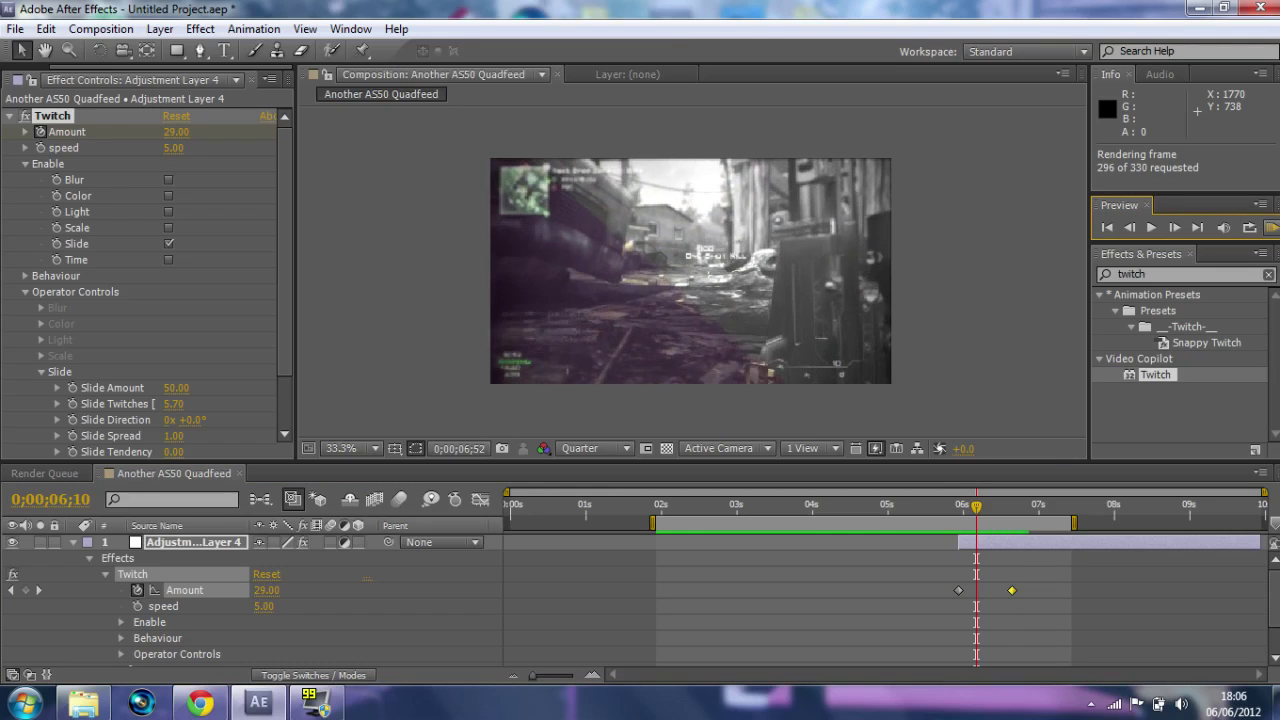
pyautogui.press('space')
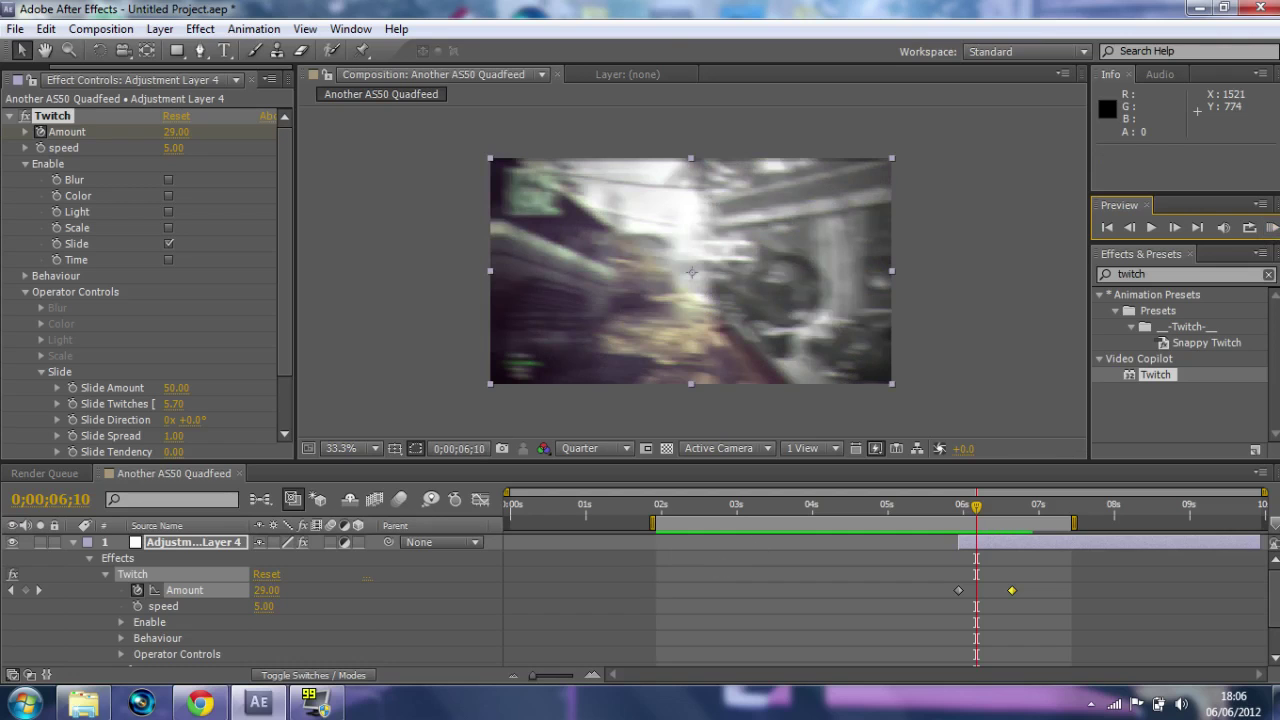
pyautogui.moveTo(782, 513); pyautogui.dragTo(940, 510)
pyautogui.click(1271, 227)
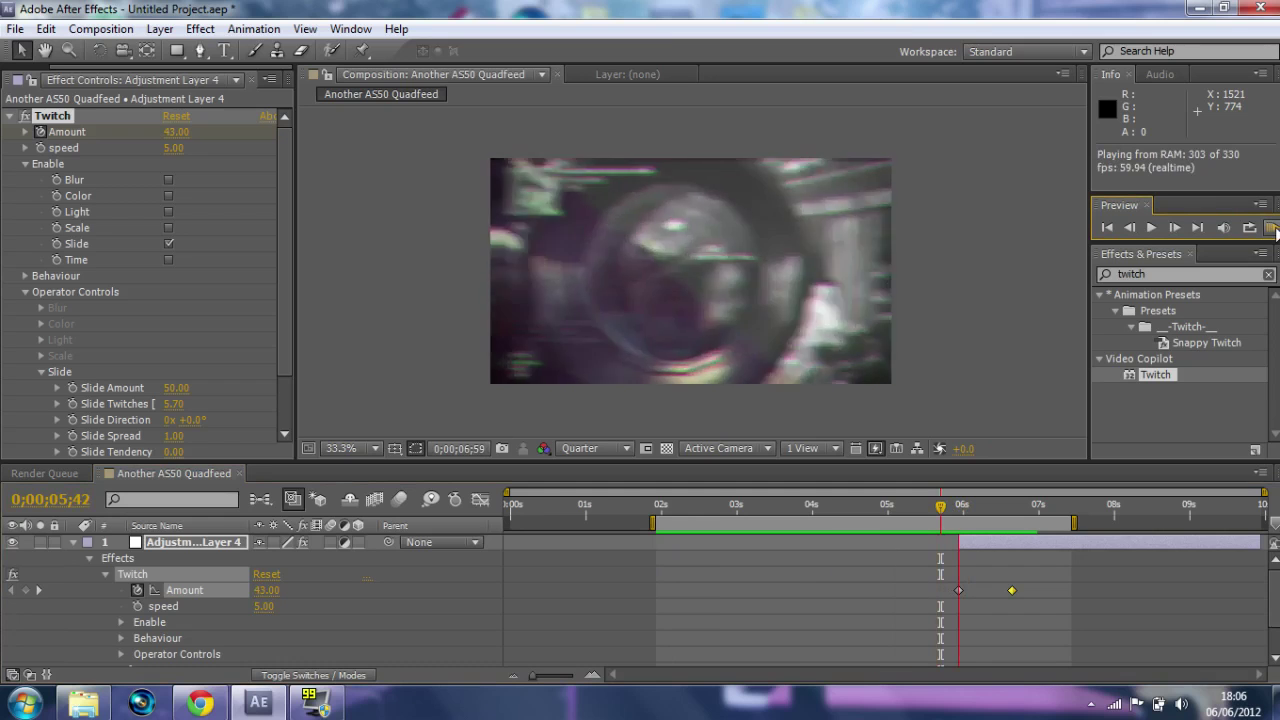
pyautogui.click(1271, 227)
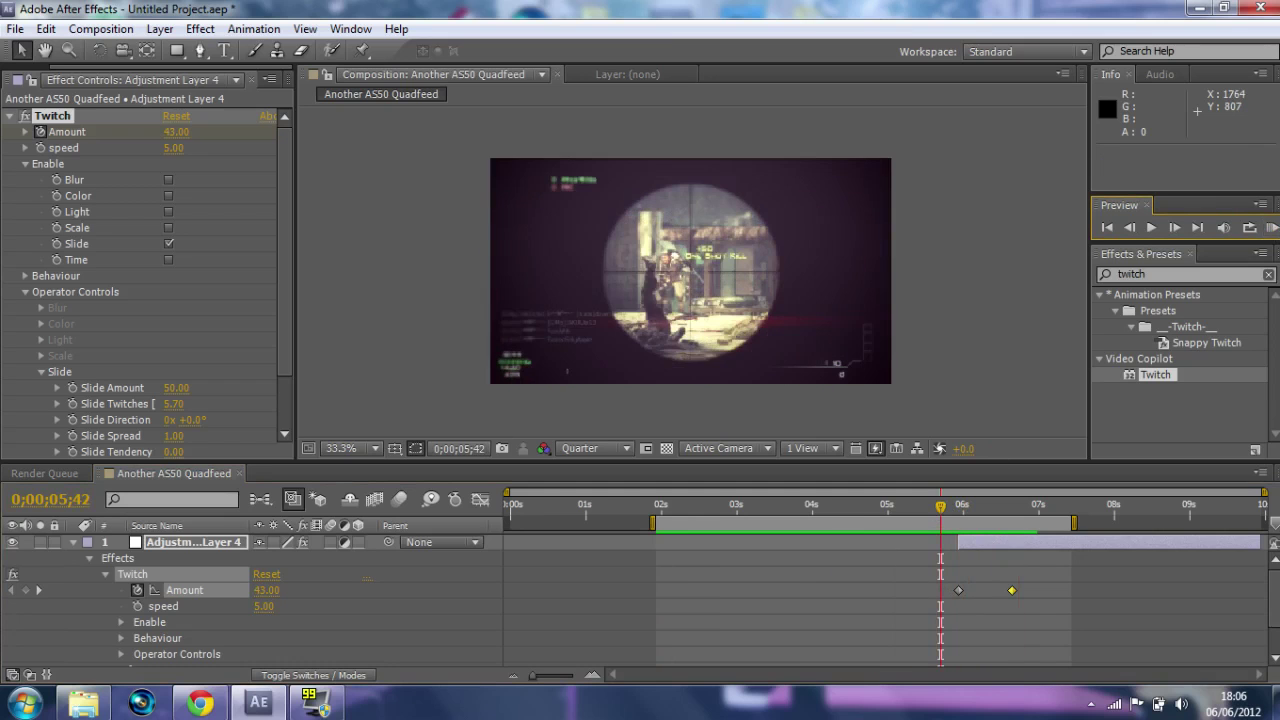
pyautogui.click(857, 510)
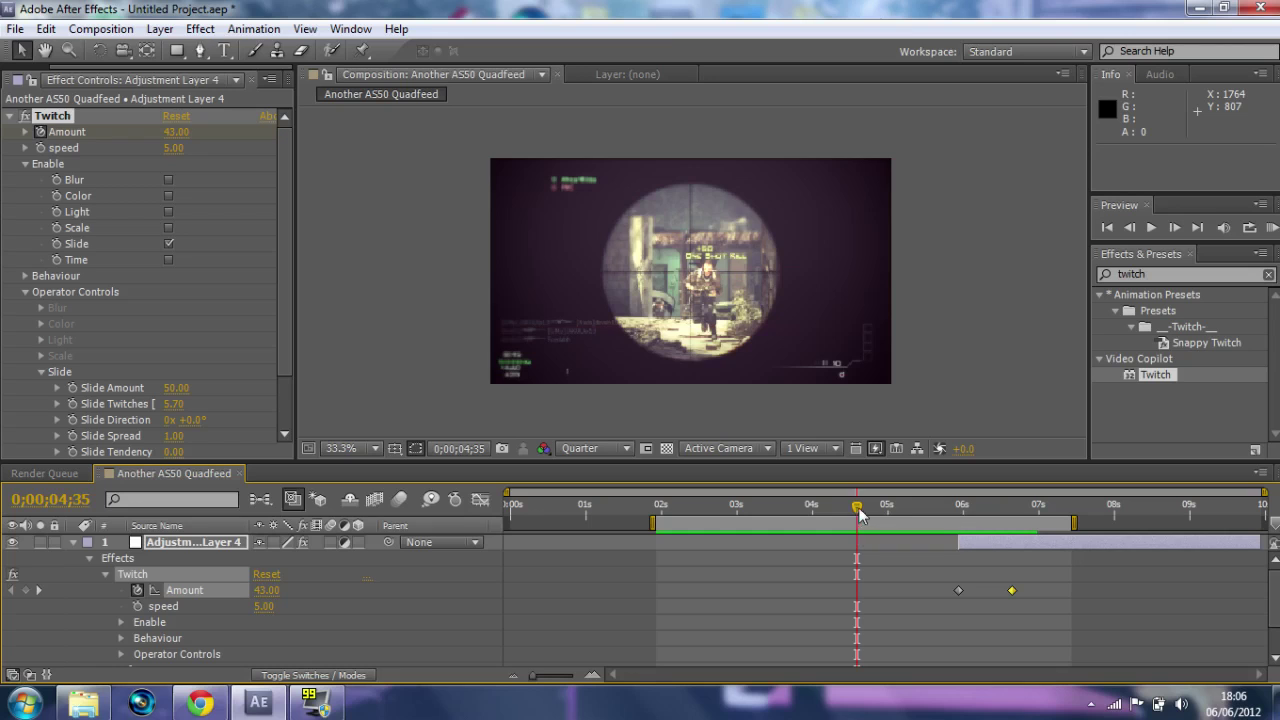
pyautogui.moveTo(860, 513); pyautogui.dragTo(782, 490)
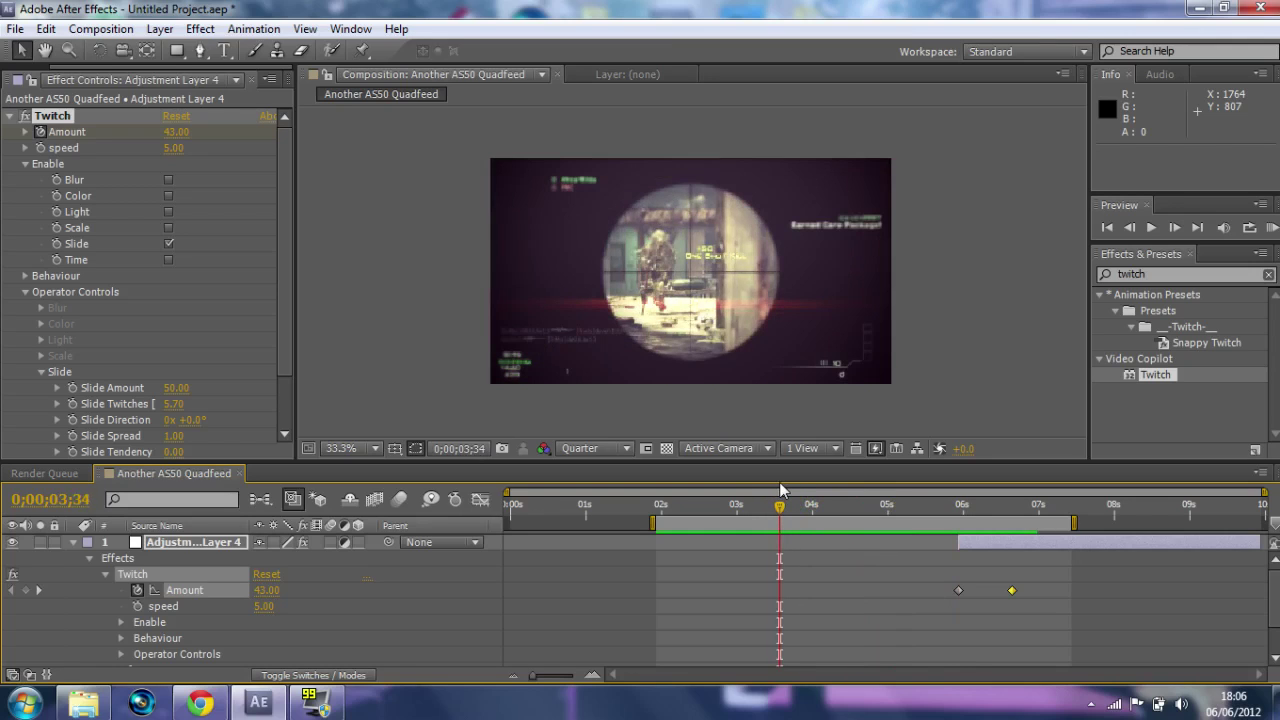